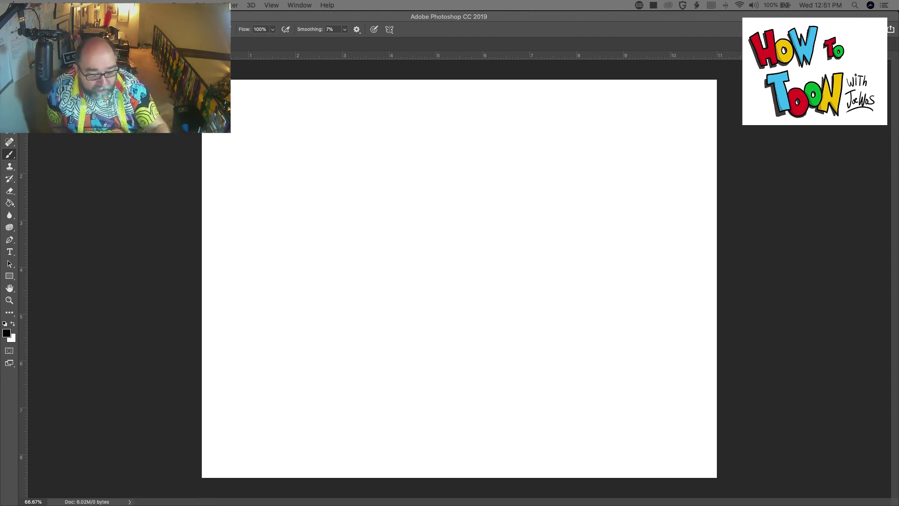
Step: Show the layer list and hand-letter the characters "AJEUiOVMG.–" across the upper edge of the canvas on Layer 14
key(F7)
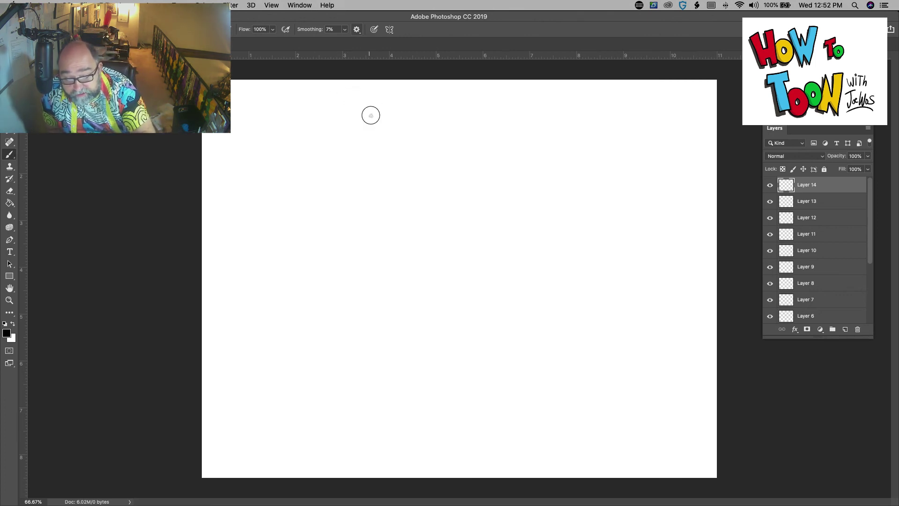
mouse_move(370, 119)
mouse_down()
mouse_move(377, 92)
mouse_move(384, 119)
mouse_move(383, 108)
mouse_move(397, 104)
mouse_move(394, 114)
mouse_move(408, 90)
mouse_move(403, 112)
mouse_move(413, 116)
mouse_up()
mouse_move(402, 104)
mouse_down()
mouse_move(428, 110)
mouse_move(437, 90)
mouse_move(447, 112)
mouse_move(462, 113)
mouse_move(463, 92)
mouse_move(487, 88)
mouse_move(506, 111)
mouse_move(552, 104)
mouse_up()
click(442, 85)
click(530, 112)
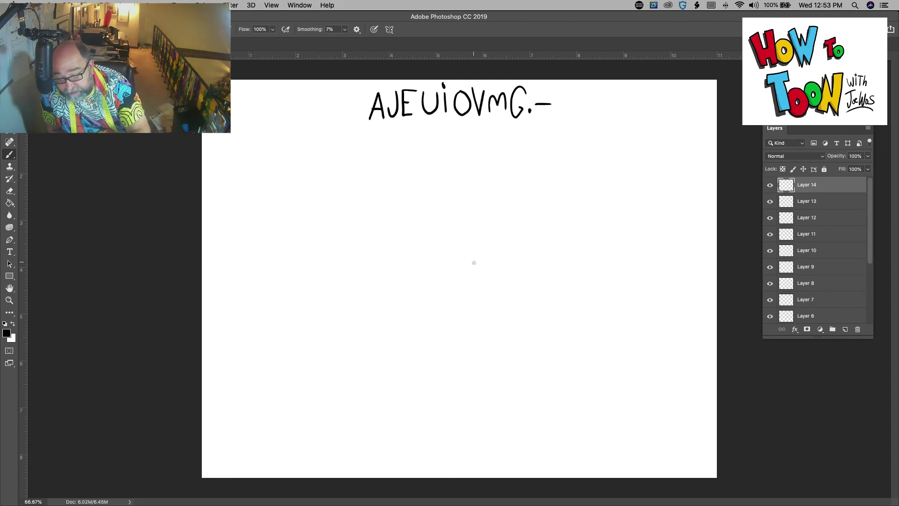
Step: Draw an A-shaped nose at the canvas centre, with mirrored J curves below it as the mouth and small E-shaped marks at both ends
mouse_move(476, 271)
mouse_down()
mouse_move(461, 243)
mouse_move(451, 267)
mouse_up()
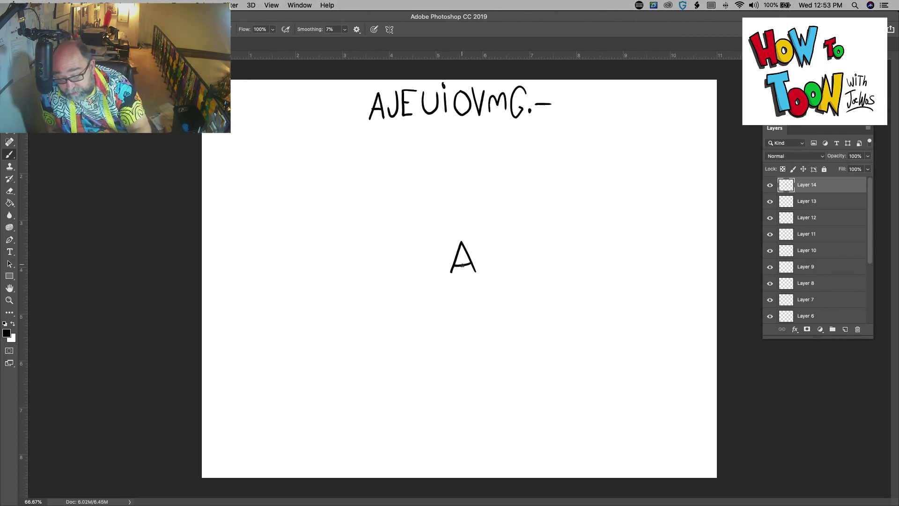
mouse_move(463, 265)
mouse_down()
mouse_move(462, 306)
mouse_move(437, 306)
mouse_up()
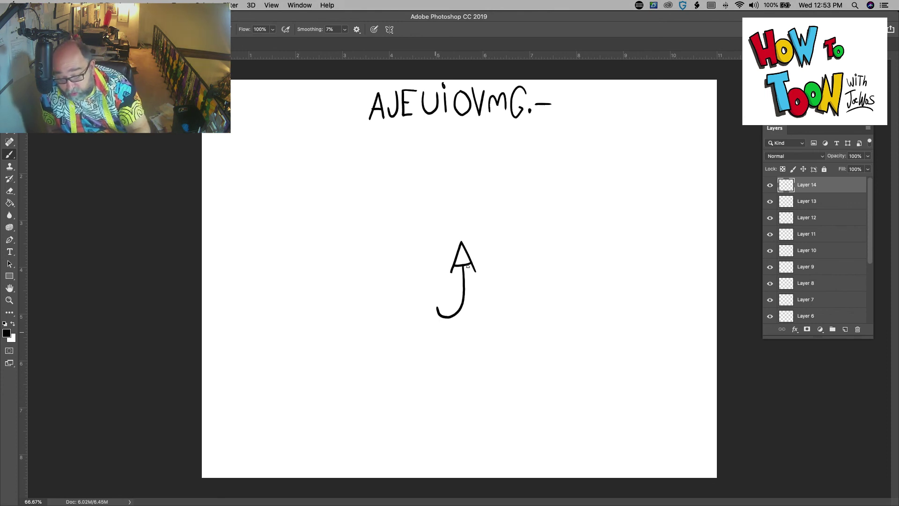
mouse_move(463, 266)
mouse_down()
mouse_move(467, 303)
mouse_move(491, 302)
mouse_up()
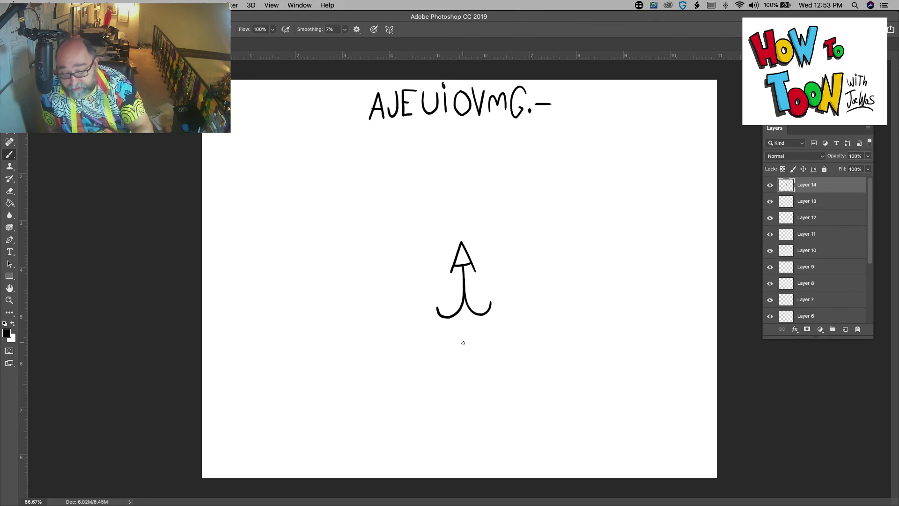
drag(436, 310, 434, 295)
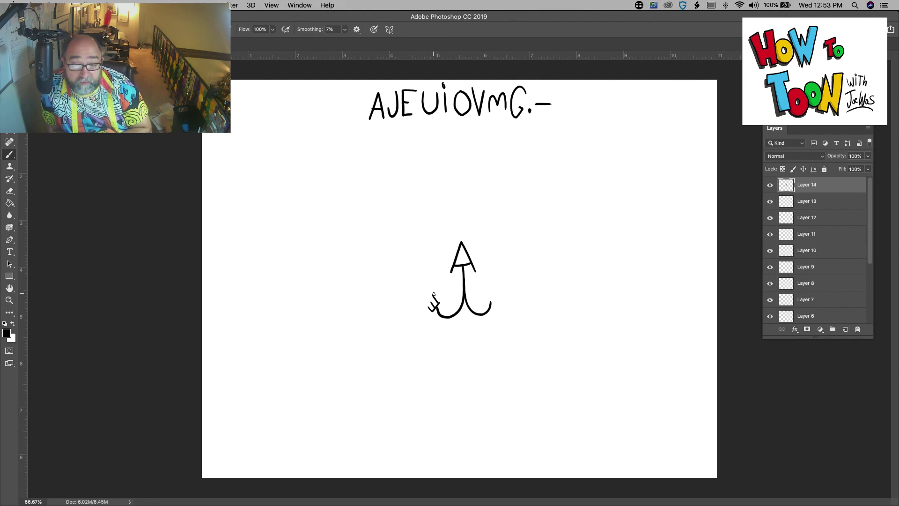
mouse_move(485, 299)
mouse_down()
mouse_move(496, 303)
mouse_move(495, 293)
mouse_up()
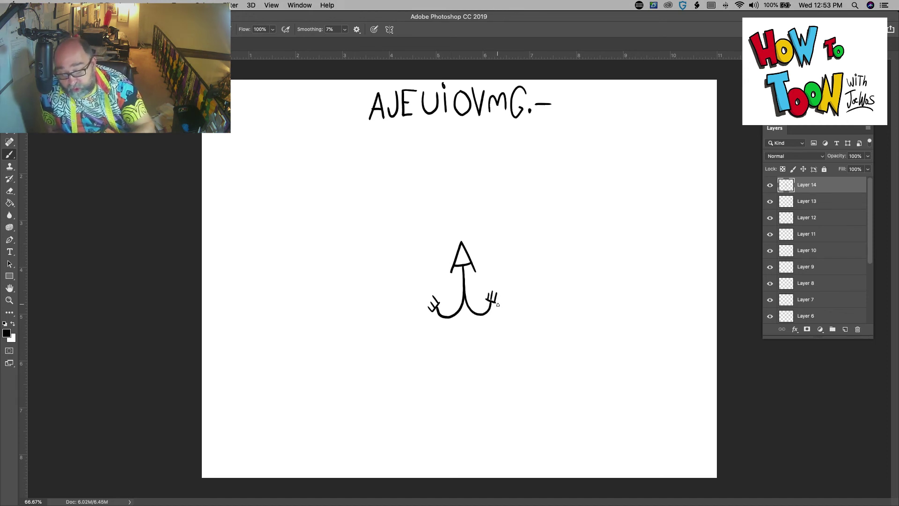
Step: Add U-shaped front teeth below the mouth, split them with a vertical line, and draw a short curved chin line beneath
mouse_move(482, 314)
mouse_down()
mouse_move(462, 341)
mouse_move(449, 321)
mouse_up()
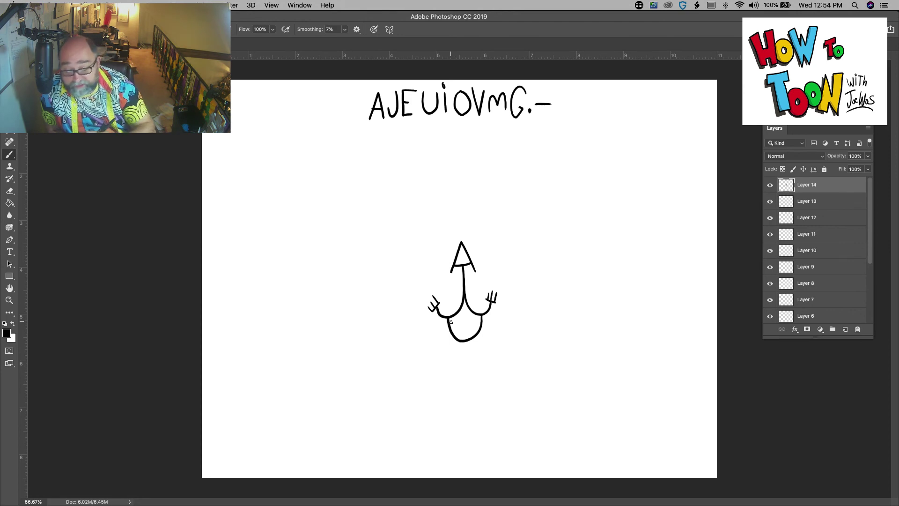
drag(463, 296, 466, 330)
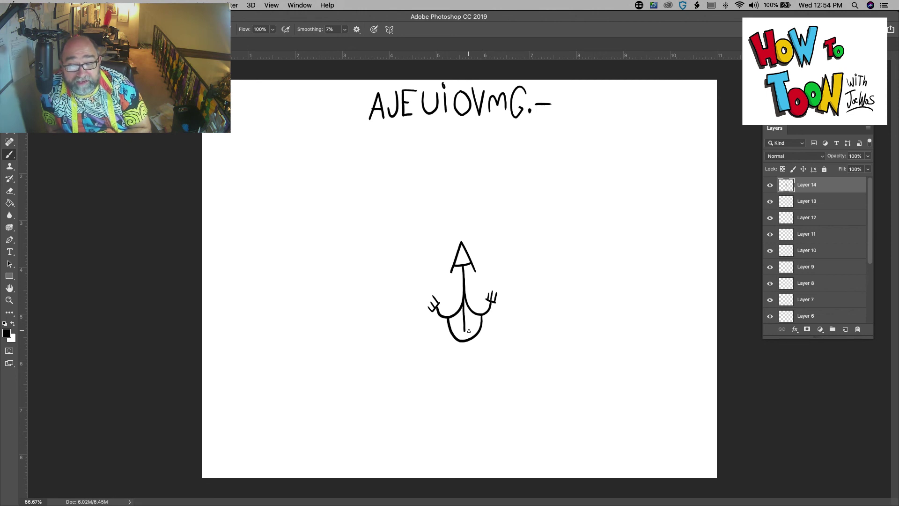
drag(474, 343, 458, 345)
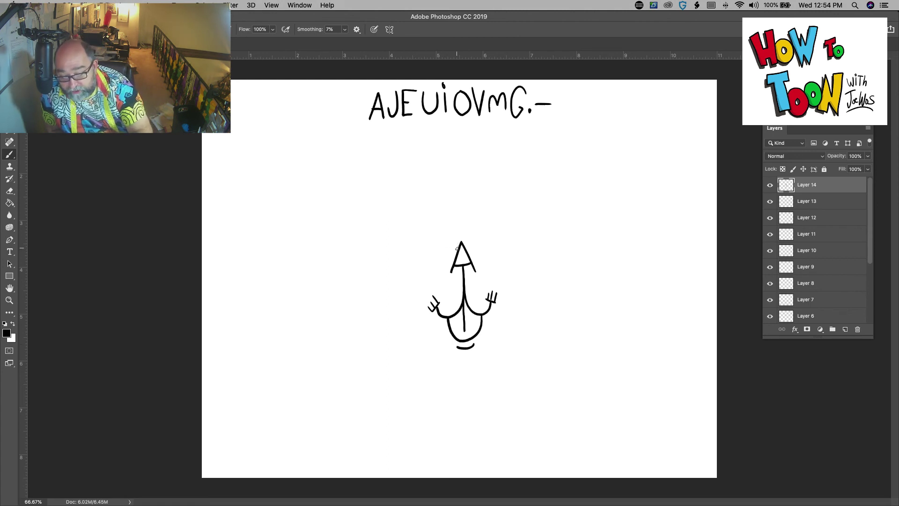
Step: Draw two tall O-shaped eyes above the nose with small oval pupils, and add V-shaped eyebrows over them
mouse_move(459, 246)
mouse_down()
mouse_move(452, 199)
mouse_move(437, 196)
mouse_move(427, 227)
mouse_move(457, 253)
mouse_up()
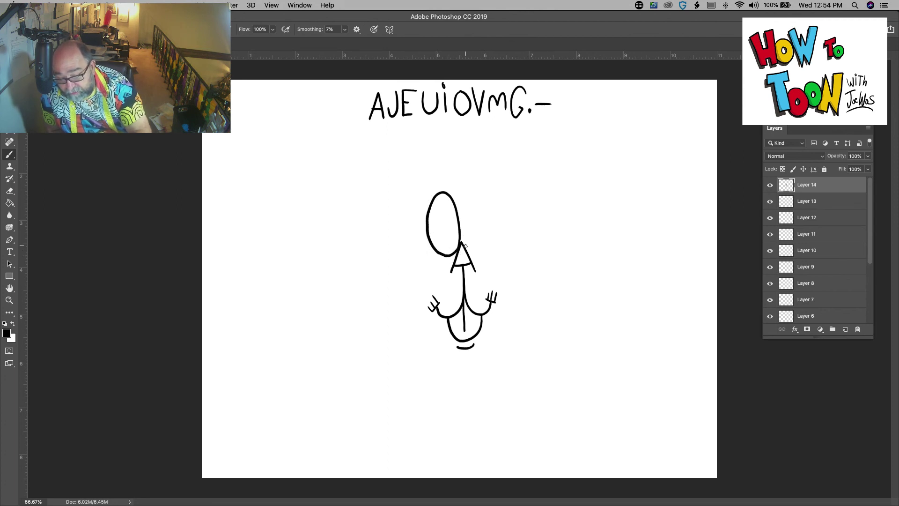
mouse_move(464, 245)
mouse_down()
mouse_move(457, 195)
mouse_move(469, 187)
mouse_move(486, 205)
mouse_move(488, 236)
mouse_move(478, 257)
mouse_move(463, 240)
mouse_up()
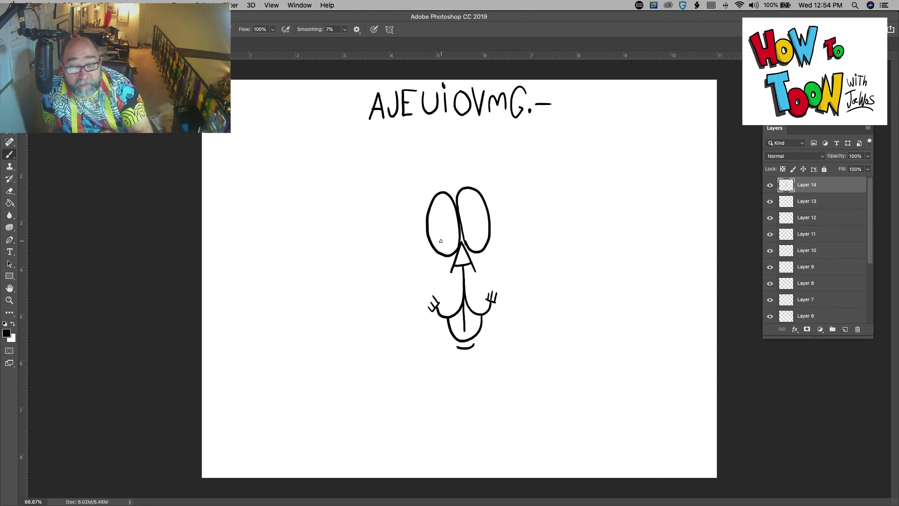
mouse_move(450, 225)
mouse_down()
mouse_move(453, 237)
mouse_move(452, 225)
mouse_move(465, 234)
mouse_move(467, 225)
mouse_up()
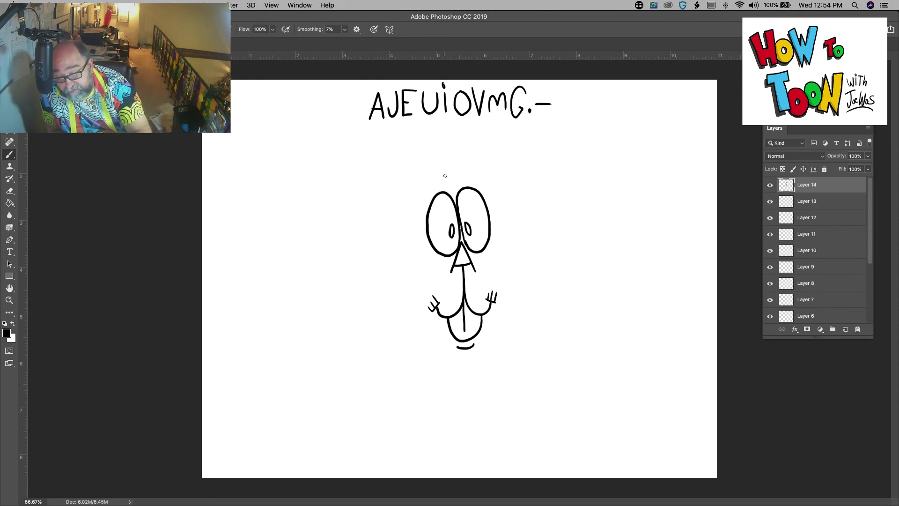
mouse_move(445, 176)
mouse_down()
mouse_move(420, 203)
mouse_move(492, 191)
mouse_up()
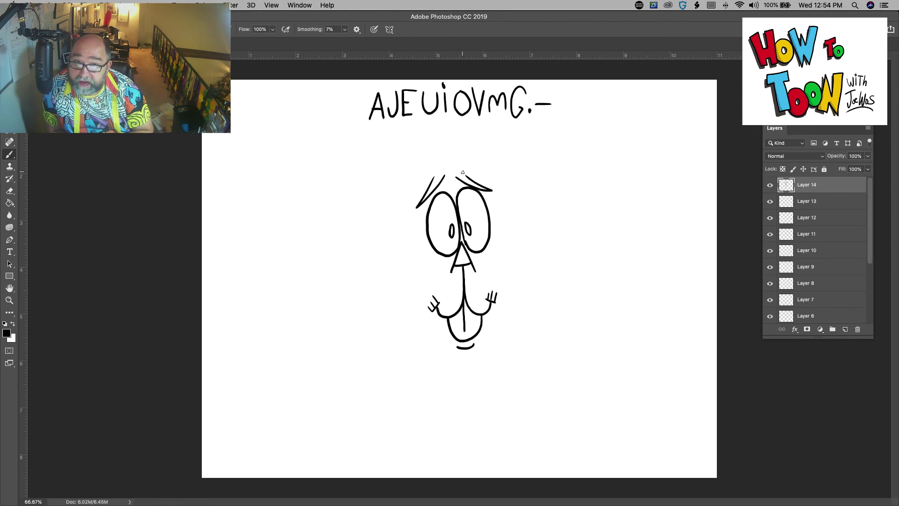
Step: Draw zigzag hair above the eyebrows and a long drooping rabbit ear on each side, with short lines at the ear bases
mouse_move(404, 175)
mouse_down()
mouse_move(414, 157)
mouse_move(423, 161)
mouse_move(442, 142)
mouse_move(446, 152)
mouse_move(483, 149)
mouse_move(468, 162)
mouse_move(498, 167)
mouse_move(507, 188)
mouse_up()
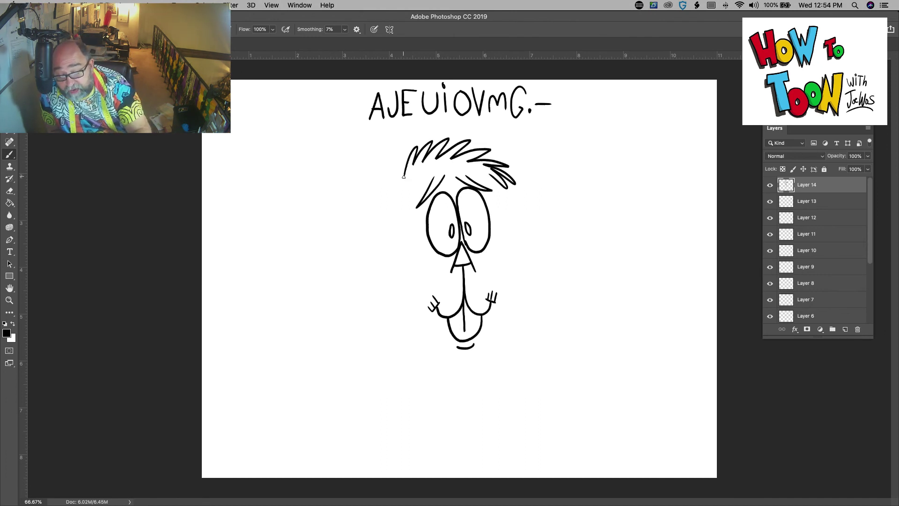
mouse_move(405, 178)
mouse_down()
mouse_move(378, 148)
mouse_move(361, 150)
mouse_move(327, 283)
mouse_move(325, 365)
mouse_move(349, 335)
mouse_move(400, 192)
mouse_move(375, 181)
mouse_up()
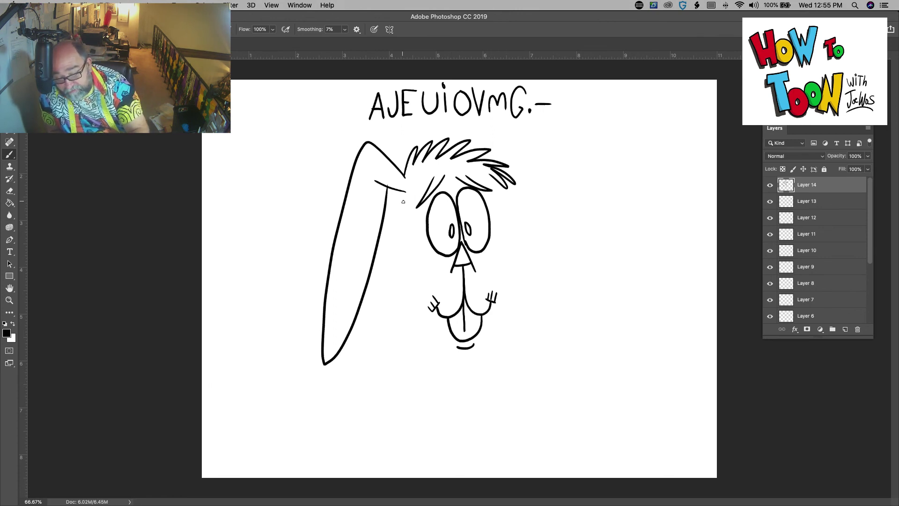
mouse_move(386, 201)
mouse_down()
mouse_move(404, 203)
mouse_move(403, 211)
mouse_up()
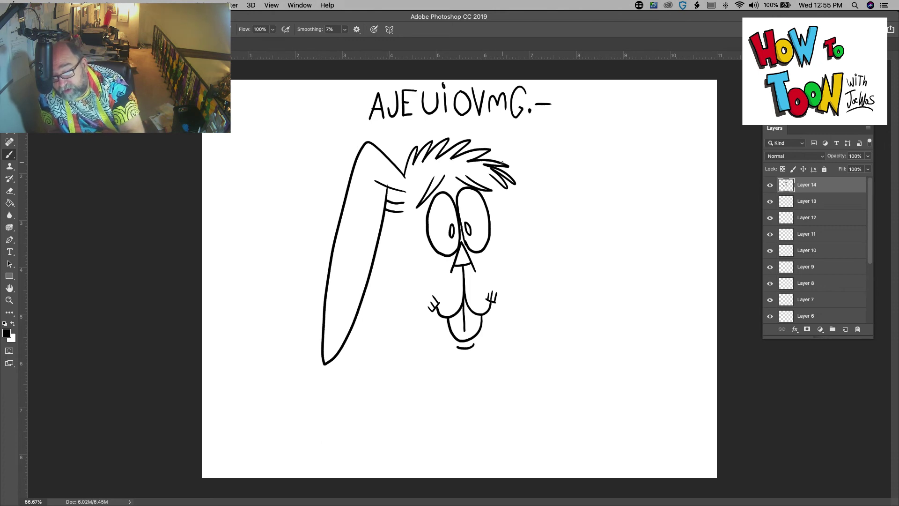
mouse_move(502, 162)
mouse_down()
mouse_move(535, 129)
mouse_move(555, 158)
mouse_move(610, 389)
mouse_move(588, 367)
mouse_move(546, 281)
mouse_move(518, 189)
mouse_move(504, 220)
mouse_up()
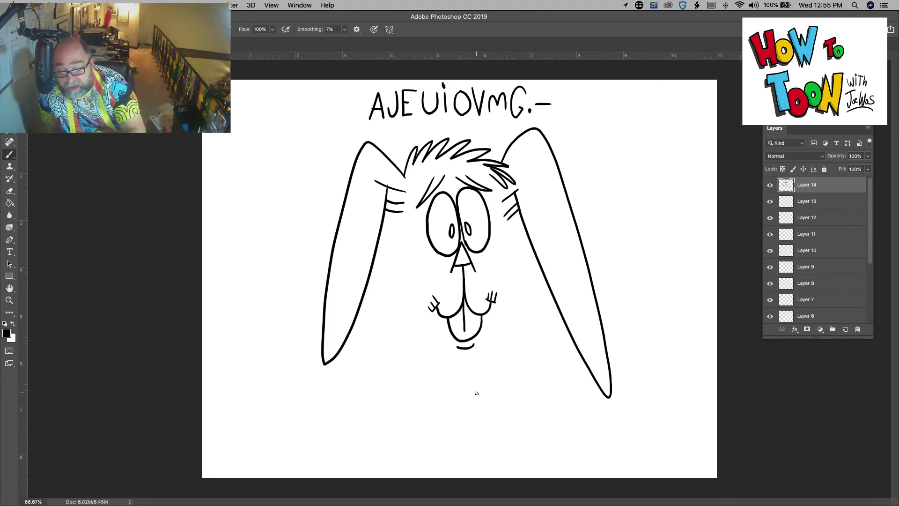
Step: Outline both sides of the rabbit's face with jagged fur cheeks, and draw two long whiskers on each side of the nose
mouse_move(509, 218)
mouse_down()
mouse_move(526, 276)
mouse_move(557, 321)
mouse_move(492, 351)
mouse_up()
mouse_move(402, 213)
mouse_down()
mouse_move(390, 297)
mouse_move(364, 350)
mouse_move(432, 353)
mouse_up()
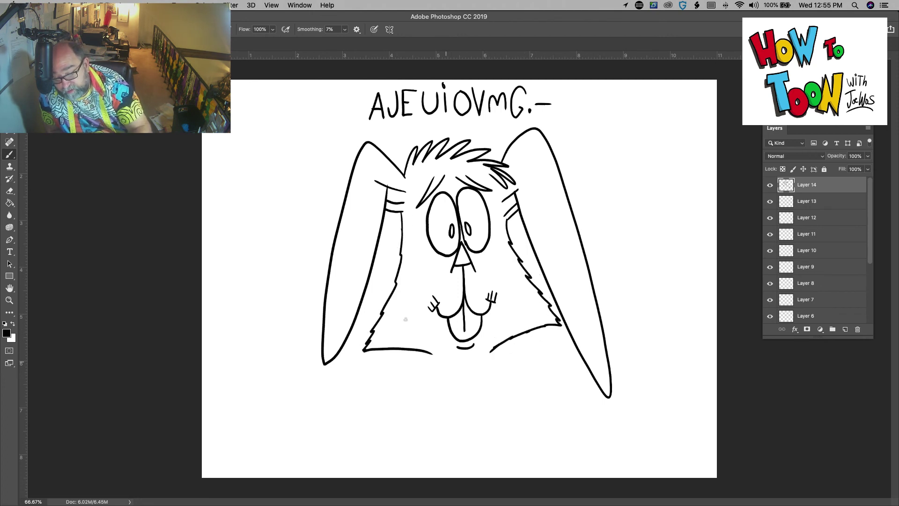
mouse_move(510, 244)
mouse_down()
mouse_move(564, 226)
mouse_move(467, 259)
mouse_move(581, 261)
mouse_up()
mouse_move(334, 248)
mouse_down()
mouse_move(450, 265)
mouse_move(323, 284)
mouse_up()
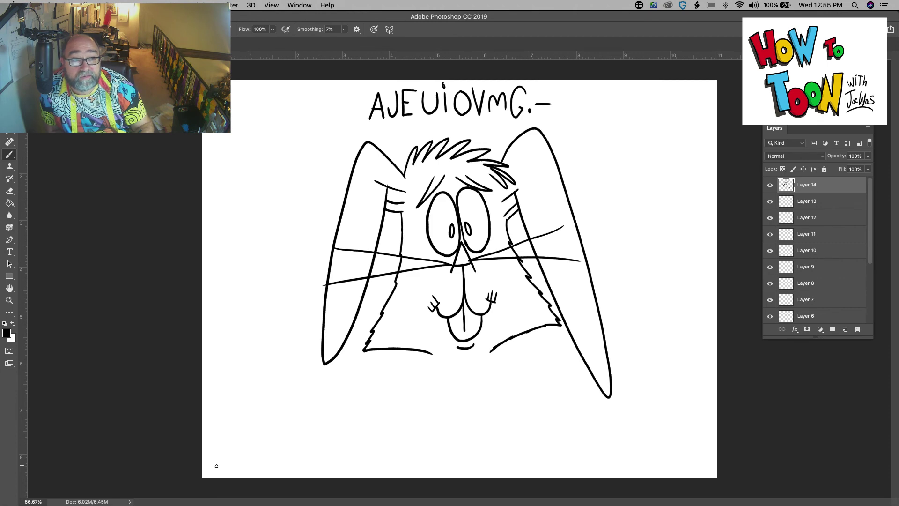
Step: Draw a bow tie with a round knot under the rabbit's chin, and sign the drawing beside it with an underline flourish
mouse_move(467, 364)
mouse_down()
mouse_move(461, 380)
mouse_move(467, 363)
mouse_move(427, 355)
mouse_move(417, 381)
mouse_move(457, 379)
mouse_move(436, 370)
mouse_move(484, 356)
mouse_move(512, 386)
mouse_move(470, 375)
mouse_move(504, 369)
mouse_up()
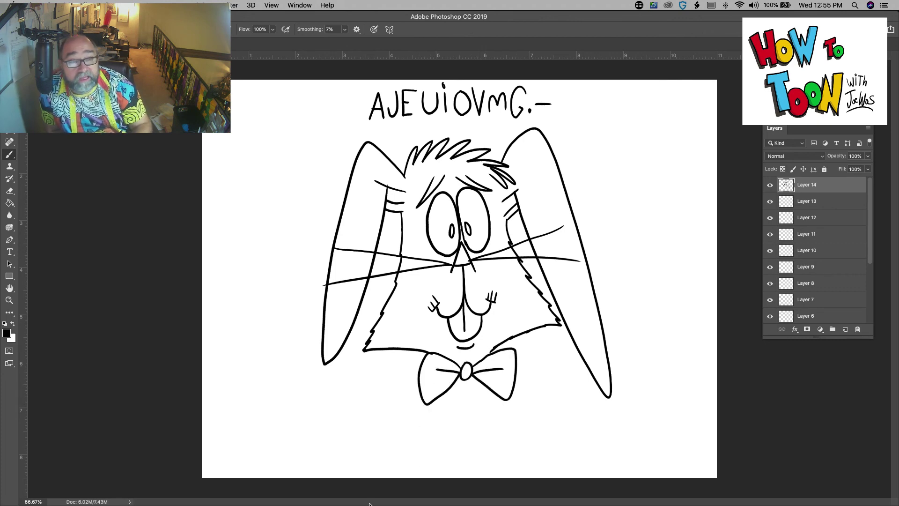
drag(519, 407, 553, 399)
mouse_move(537, 402)
mouse_down()
mouse_move(526, 424)
mouse_move(576, 413)
mouse_move(510, 456)
mouse_up()
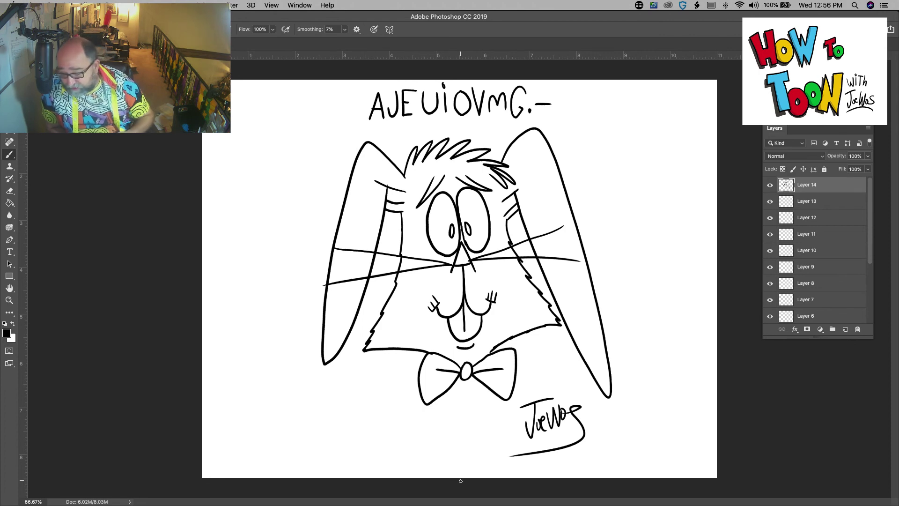
Step: Hide Layer 14 and hand-letter "OWL" near the upper edge of the canvas on Layer 13
click(770, 185)
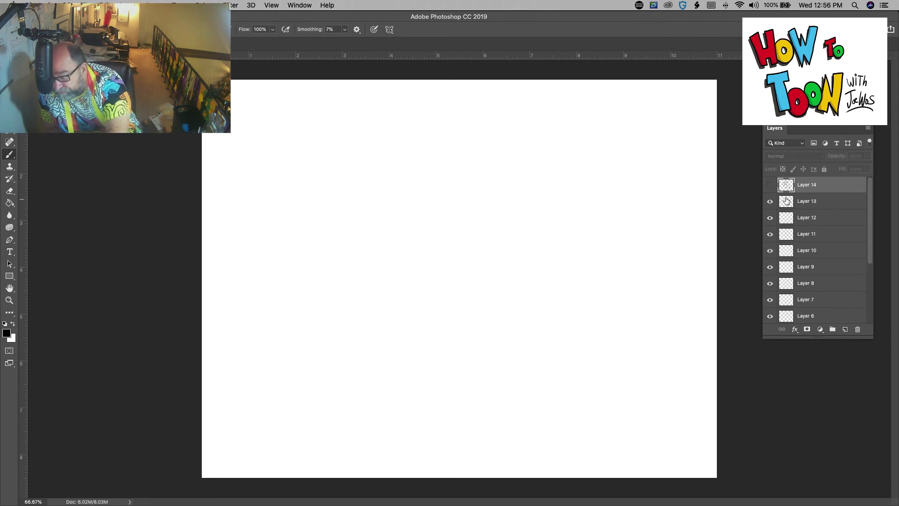
click(787, 201)
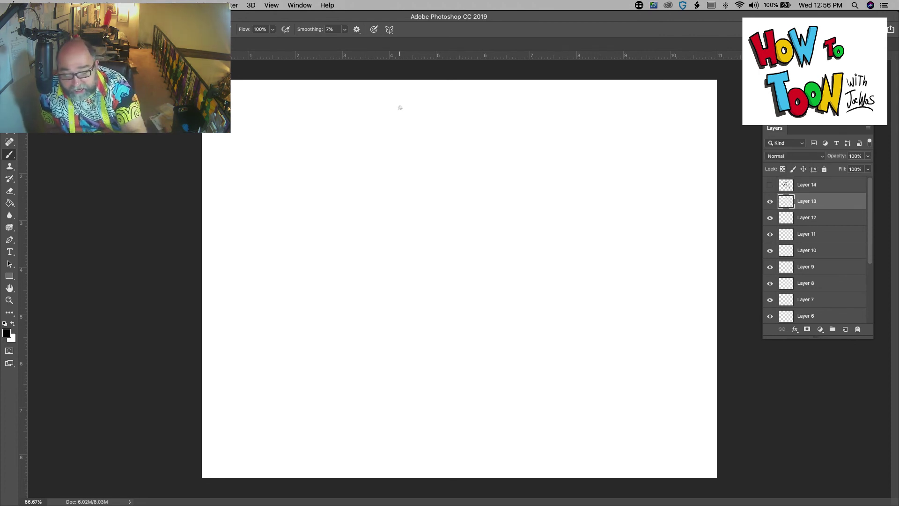
mouse_move(394, 97)
mouse_down()
mouse_move(413, 122)
mouse_move(389, 136)
mouse_move(384, 101)
mouse_move(397, 96)
mouse_move(422, 124)
mouse_move(439, 120)
mouse_move(441, 99)
mouse_move(453, 131)
mouse_move(471, 134)
mouse_up()
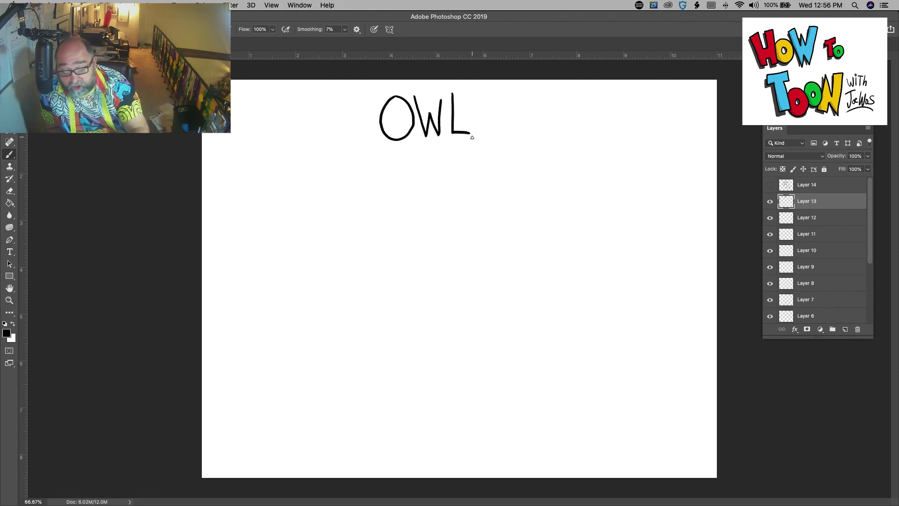
Step: Draw two touching O-shaped eyes crossed by a line with bent-down ends, add small pupils, and draw an open beak between them
mouse_move(413, 196)
mouse_down()
mouse_move(437, 221)
mouse_move(433, 239)
mouse_move(403, 252)
mouse_move(390, 219)
mouse_move(403, 199)
mouse_move(437, 221)
mouse_move(445, 196)
mouse_move(472, 200)
mouse_move(474, 241)
mouse_move(452, 249)
mouse_move(439, 219)
mouse_up()
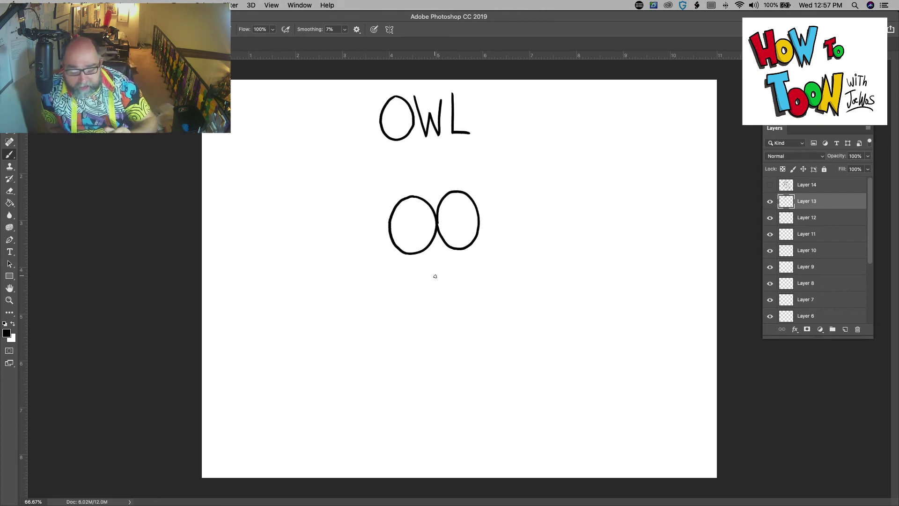
mouse_move(434, 222)
mouse_down()
mouse_move(356, 228)
mouse_move(359, 243)
mouse_move(504, 216)
mouse_move(504, 238)
mouse_up()
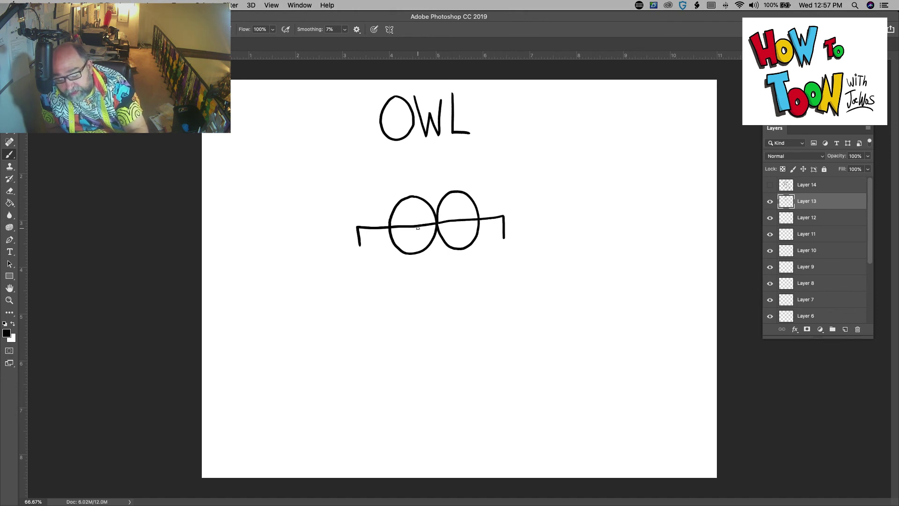
drag(417, 227, 456, 223)
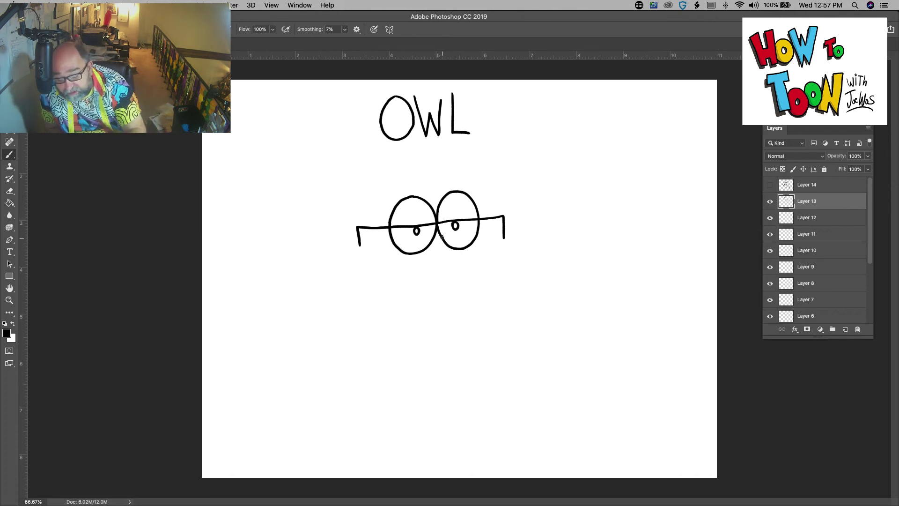
mouse_move(442, 237)
mouse_down()
mouse_move(475, 263)
mouse_move(451, 272)
mouse_move(472, 284)
mouse_move(437, 289)
mouse_move(426, 278)
mouse_move(436, 229)
mouse_up()
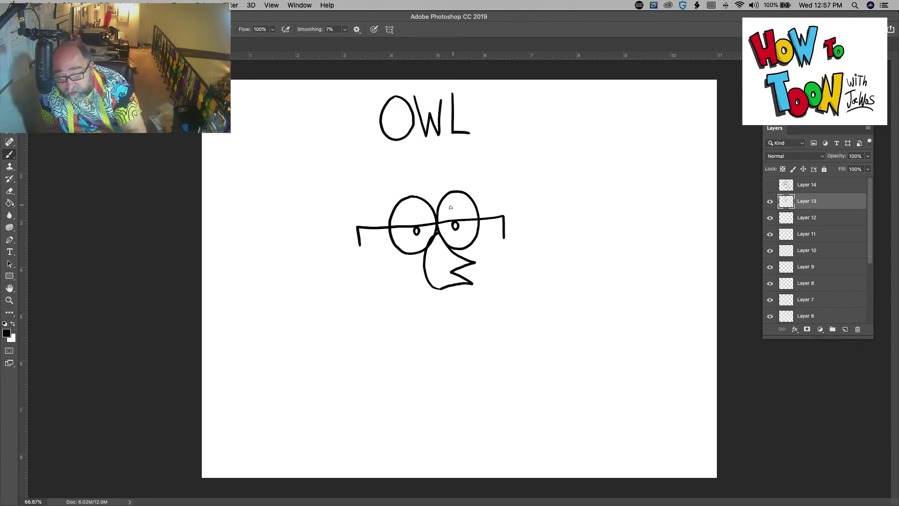
Step: Draw spiky feather tufts above both owl eyes, and outline the sides of the head with W-shaped feathers along its lower edge
mouse_move(436, 206)
mouse_down()
mouse_move(448, 172)
mouse_move(450, 181)
mouse_move(472, 156)
mouse_move(463, 177)
mouse_move(489, 170)
mouse_move(480, 188)
mouse_move(490, 211)
mouse_up()
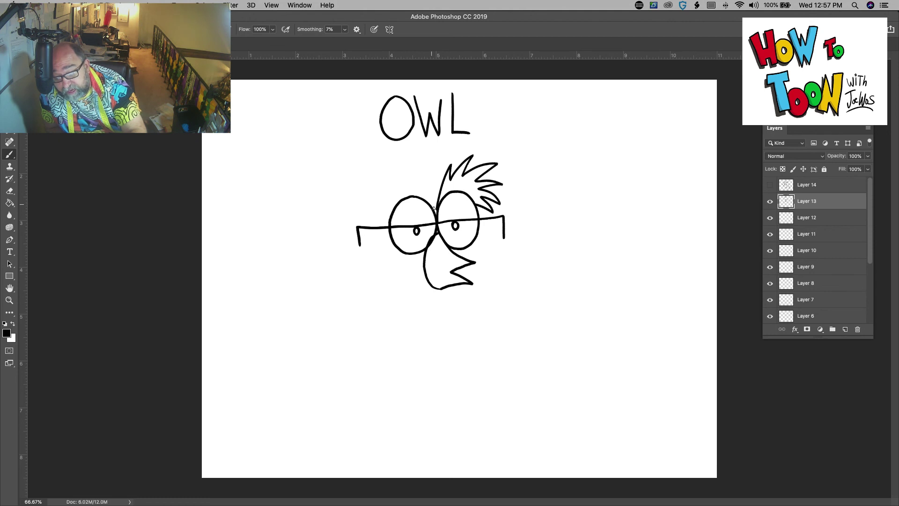
mouse_move(434, 208)
mouse_down()
mouse_move(415, 170)
mouse_move(379, 192)
mouse_move(372, 222)
mouse_move(386, 214)
mouse_move(390, 229)
mouse_up()
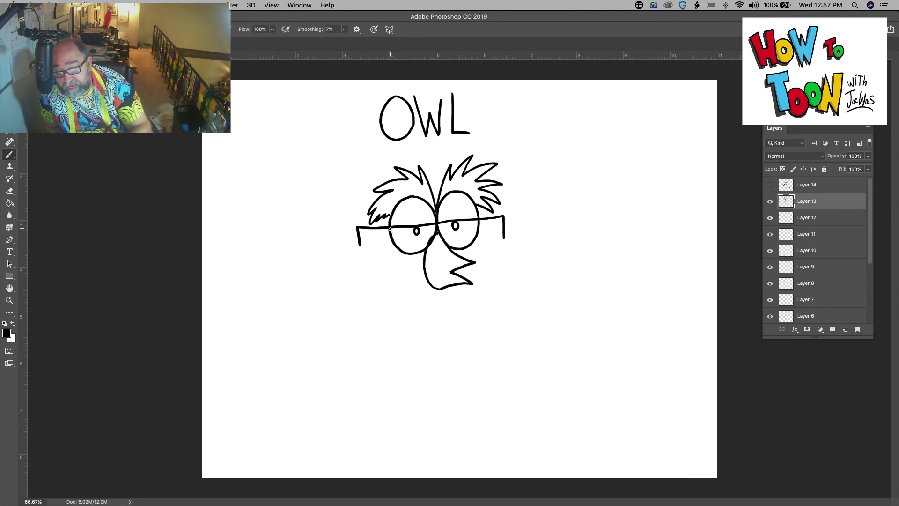
mouse_move(477, 206)
mouse_down()
mouse_move(512, 284)
mouse_move(505, 293)
mouse_move(495, 287)
mouse_up()
mouse_move(387, 212)
mouse_down()
mouse_move(377, 301)
mouse_move(384, 292)
mouse_move(435, 306)
mouse_move(488, 284)
mouse_up()
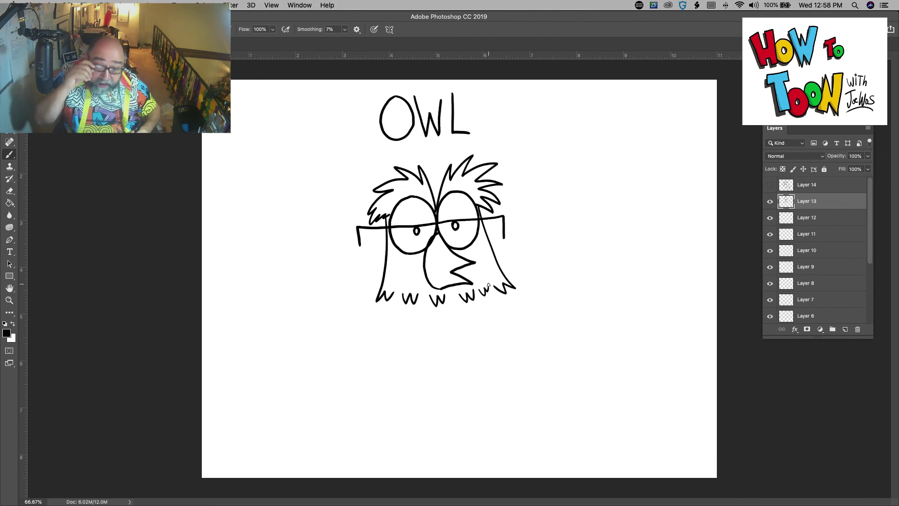
Step: Draw a feather-tipped wing on each side below the owl's head, and join the wings with a curved belly line
mouse_move(492, 286)
mouse_down()
mouse_move(553, 335)
mouse_move(523, 325)
mouse_move(541, 351)
mouse_up()
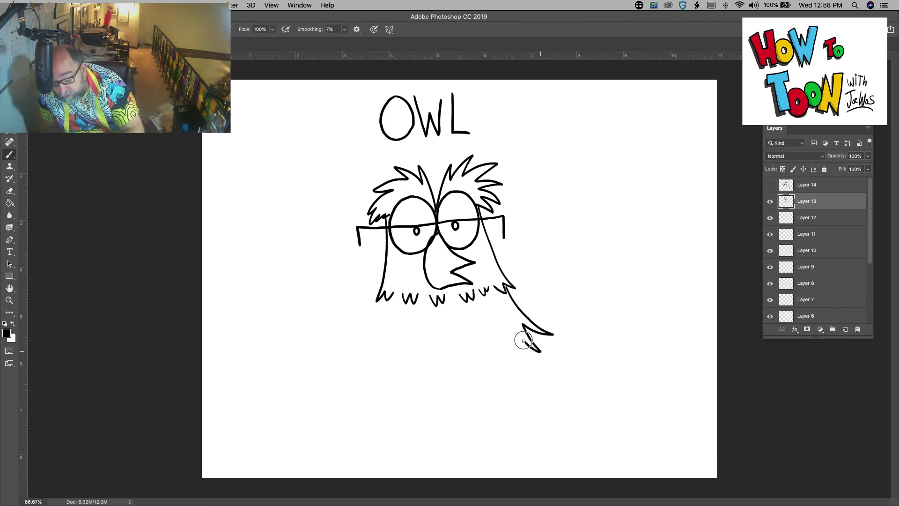
drag(505, 305, 537, 351)
mouse_move(380, 298)
mouse_down()
mouse_move(338, 354)
mouse_move(360, 347)
mouse_move(348, 365)
mouse_move(375, 341)
mouse_move(388, 310)
mouse_up()
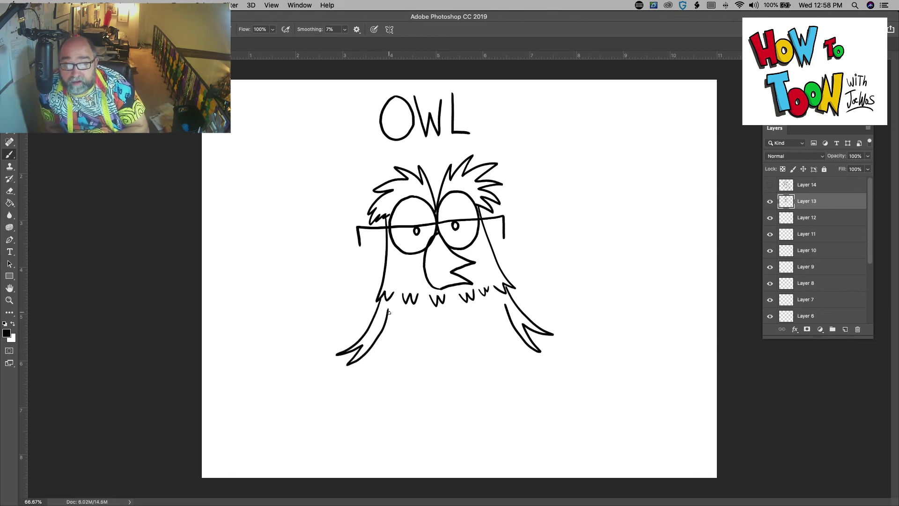
mouse_move(522, 340)
mouse_down()
mouse_move(492, 372)
mouse_move(448, 383)
mouse_move(367, 352)
mouse_up()
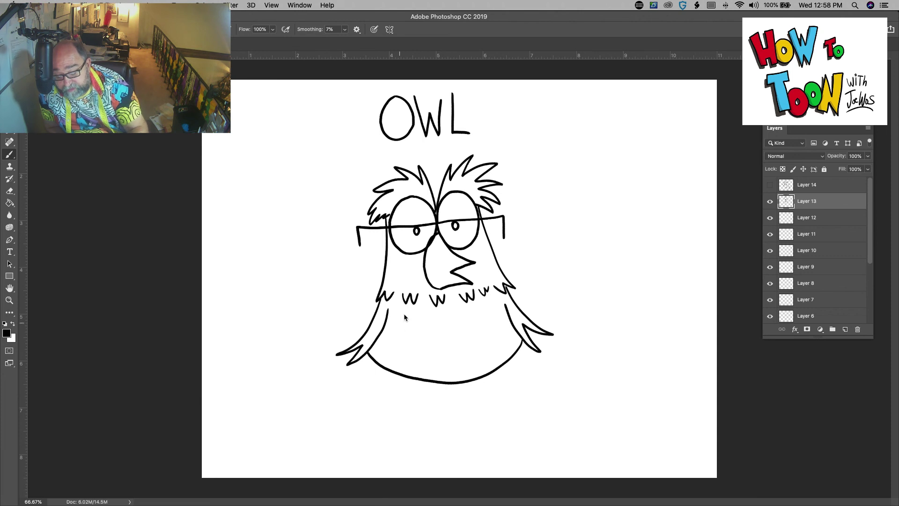
Step: Scatter small W-shaped feathers across the owl's belly
mouse_move(401, 319)
mouse_down()
mouse_move(412, 319)
mouse_move(417, 348)
mouse_move(433, 323)
mouse_move(451, 329)
mouse_move(459, 356)
mouse_move(468, 356)
mouse_up()
mouse_move(481, 312)
mouse_down()
mouse_move(483, 321)
mouse_move(490, 314)
mouse_up()
mouse_move(490, 334)
mouse_down()
mouse_move(491, 341)
mouse_move(505, 328)
mouse_up()
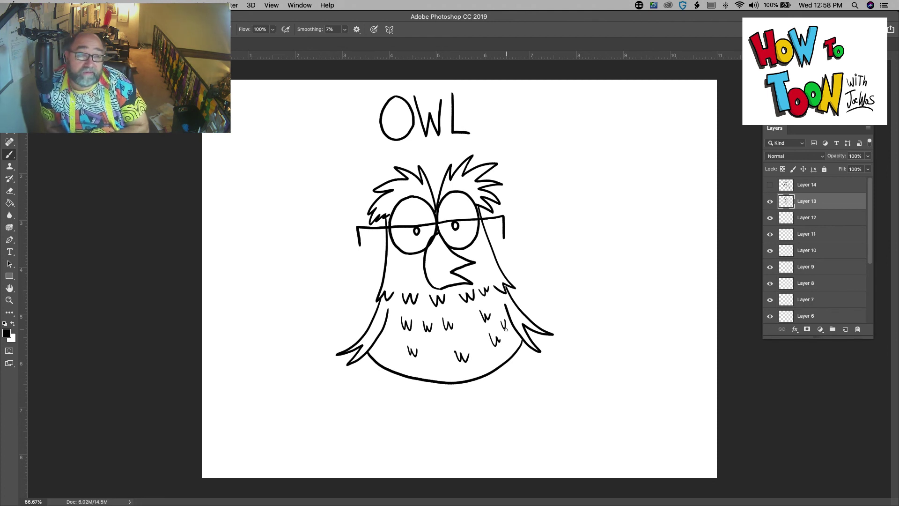
Step: Draw two L-shaped legs under the owl's belly, then thicken them into banded legs with long-toed feet
mouse_move(467, 380)
mouse_down()
mouse_move(467, 412)
mouse_move(520, 410)
mouse_up()
mouse_move(423, 381)
mouse_down()
mouse_move(427, 412)
mouse_move(370, 416)
mouse_up()
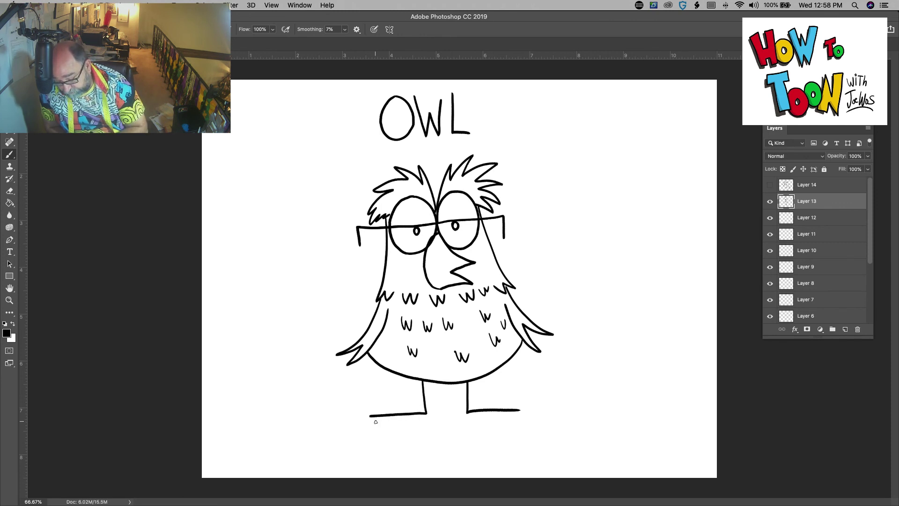
mouse_move(516, 407)
mouse_down()
mouse_move(504, 417)
mouse_move(470, 415)
mouse_move(507, 432)
mouse_move(451, 421)
mouse_move(462, 413)
mouse_move(462, 381)
mouse_up()
mouse_move(366, 415)
mouse_down()
mouse_move(420, 418)
mouse_move(376, 437)
mouse_move(439, 415)
mouse_move(432, 415)
mouse_move(430, 382)
mouse_move(464, 392)
mouse_move(463, 410)
mouse_move(428, 398)
mouse_up()
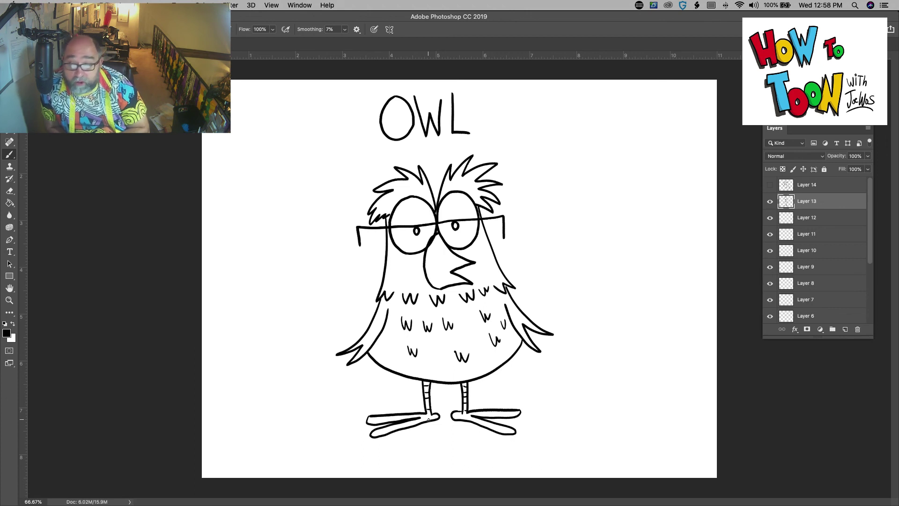
Step: Outline a flat graduation cap between and above the owl's feather tufts, and fill it with black
mouse_move(442, 185)
mouse_down()
mouse_move(430, 186)
mouse_move(407, 160)
mouse_move(349, 177)
mouse_up()
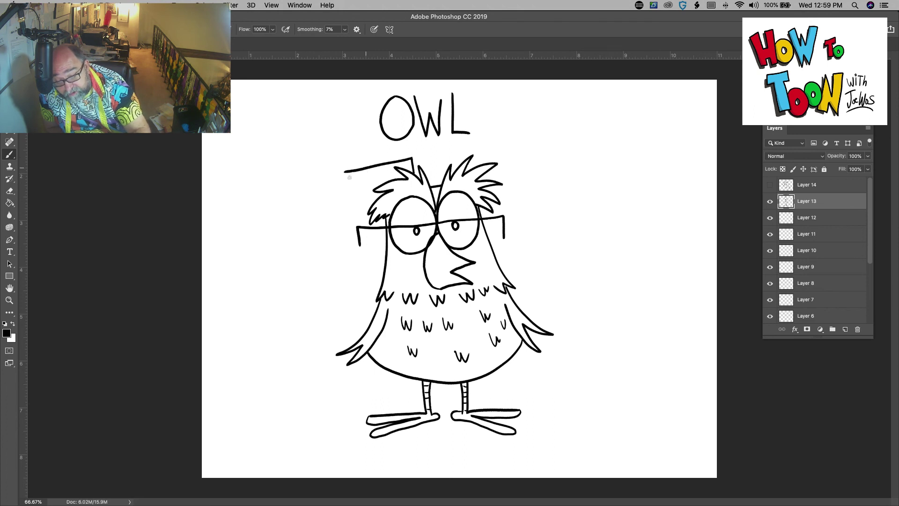
mouse_move(446, 166)
mouse_down()
mouse_move(443, 157)
mouse_move(513, 145)
mouse_move(345, 154)
mouse_move(347, 172)
mouse_up()
click(16, 204)
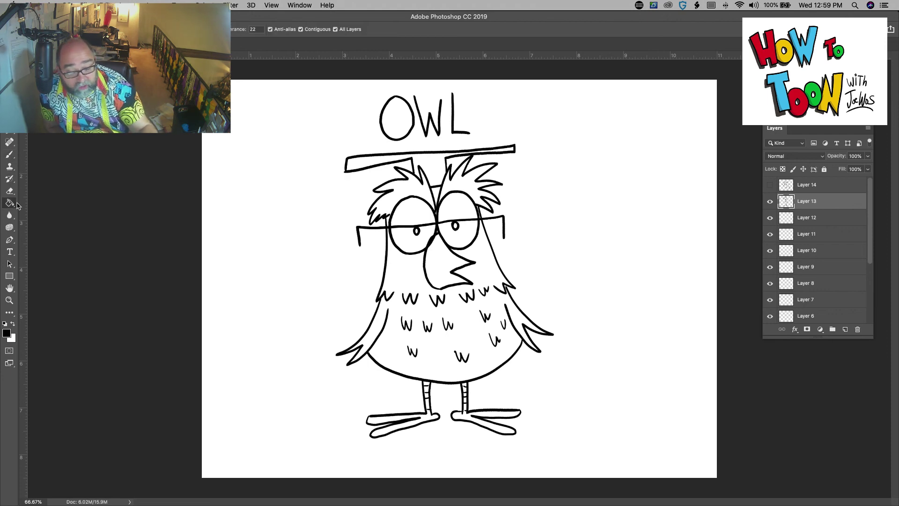
click(362, 163)
Step: Draw a tassel hanging from the graduation cap's edge, and sign the drawing beside the owl's feet
click(11, 155)
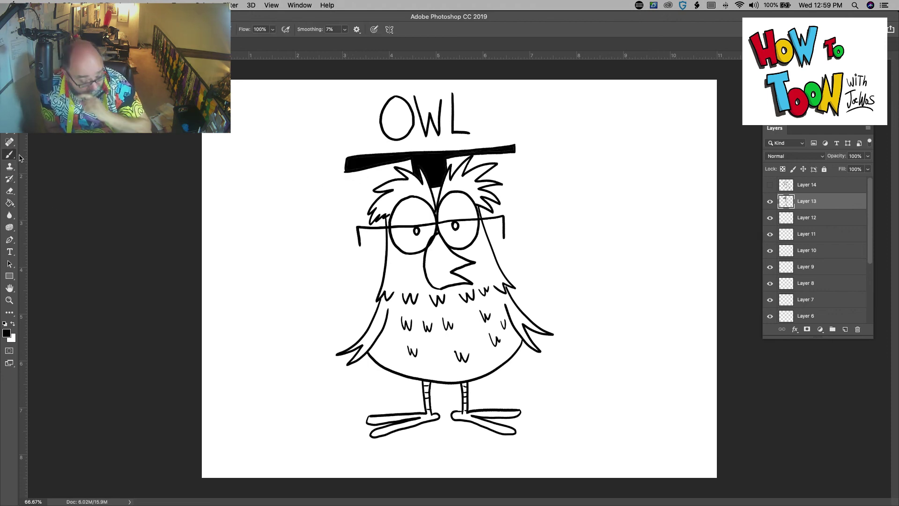
mouse_move(493, 155)
mouse_down()
mouse_move(541, 221)
mouse_move(542, 257)
mouse_move(536, 225)
mouse_up()
mouse_move(564, 398)
mouse_down()
mouse_move(538, 413)
mouse_move(579, 434)
mouse_up()
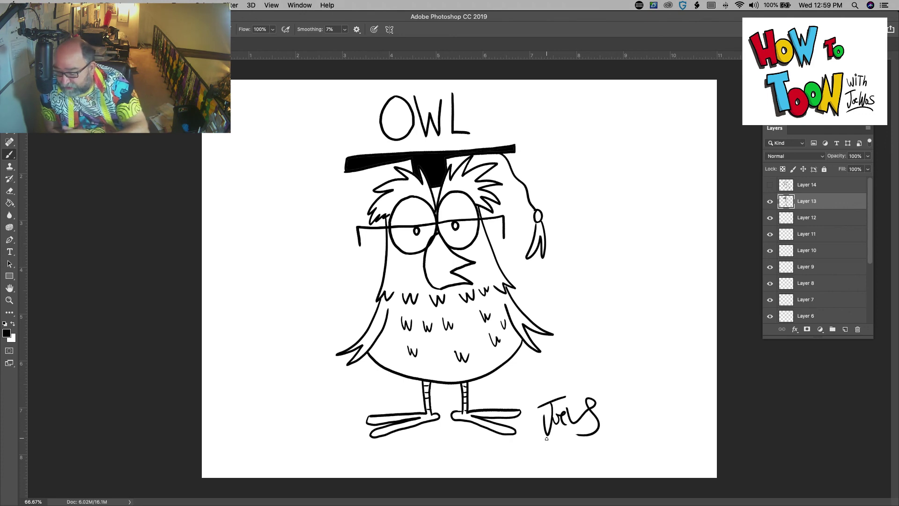
Step: Hide Layer 13, and on Layer 12 draw a looping snout-and-mouth line topped by two oval eyes with small pupils
click(770, 203)
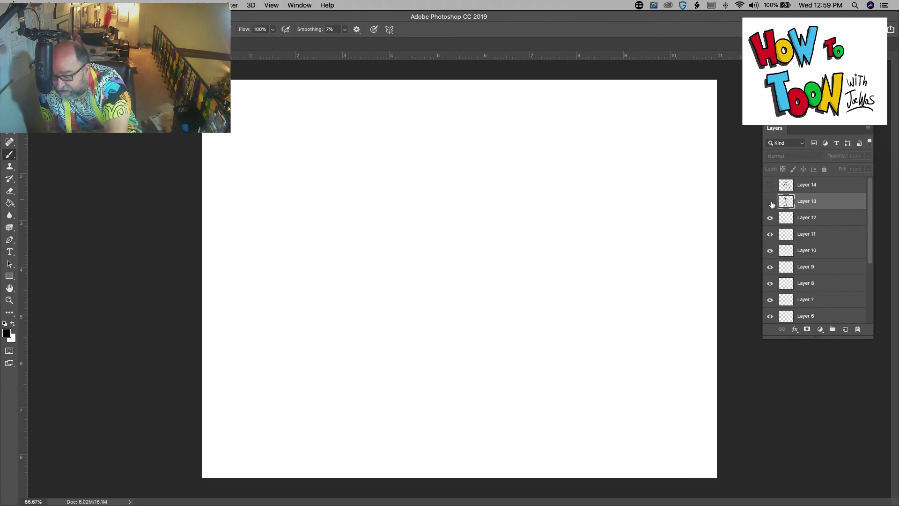
click(790, 219)
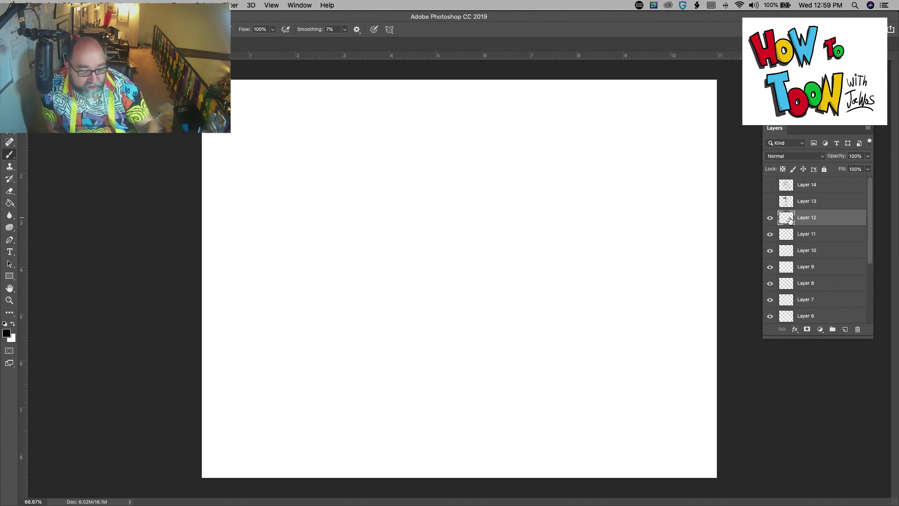
mouse_move(415, 233)
mouse_down()
mouse_move(527, 171)
mouse_move(361, 324)
mouse_up()
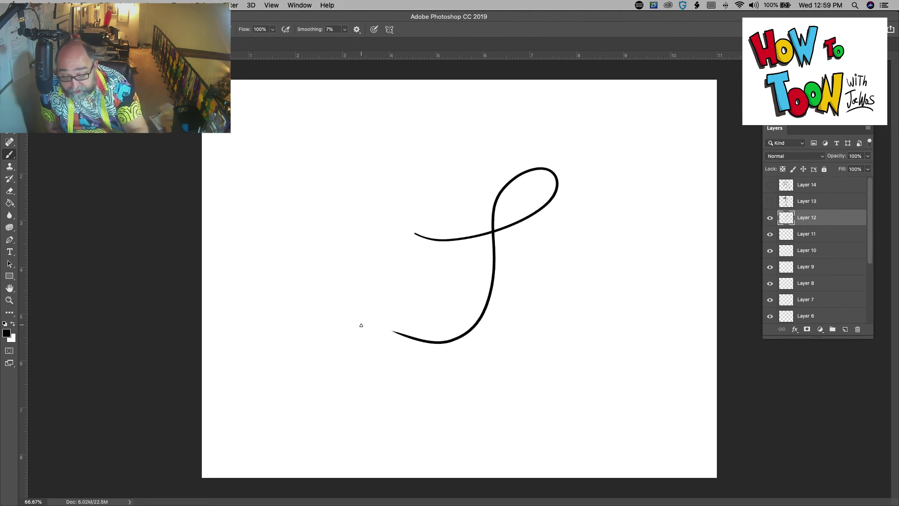
mouse_move(415, 232)
mouse_down()
mouse_move(403, 196)
mouse_move(409, 173)
mouse_move(432, 183)
mouse_move(430, 230)
mouse_move(404, 216)
mouse_move(395, 188)
mouse_move(381, 184)
mouse_move(369, 207)
mouse_move(372, 236)
mouse_move(401, 240)
mouse_up()
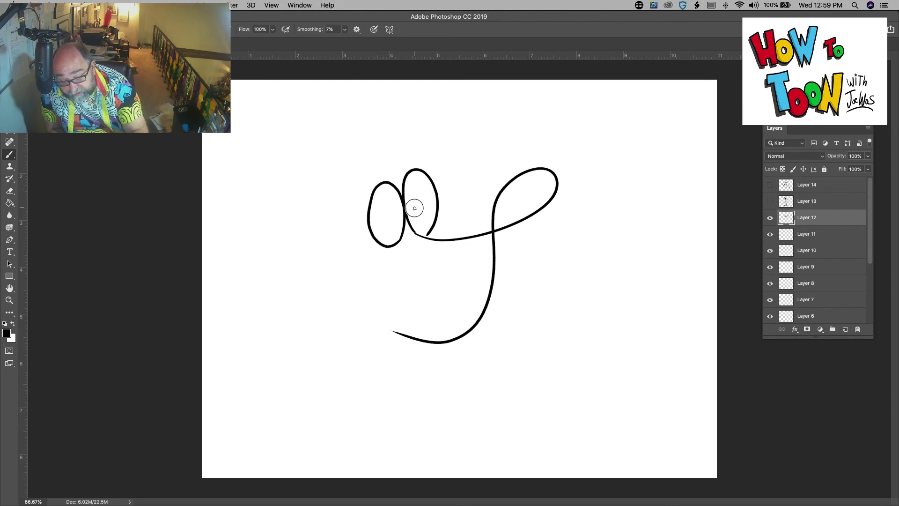
drag(414, 207, 398, 222)
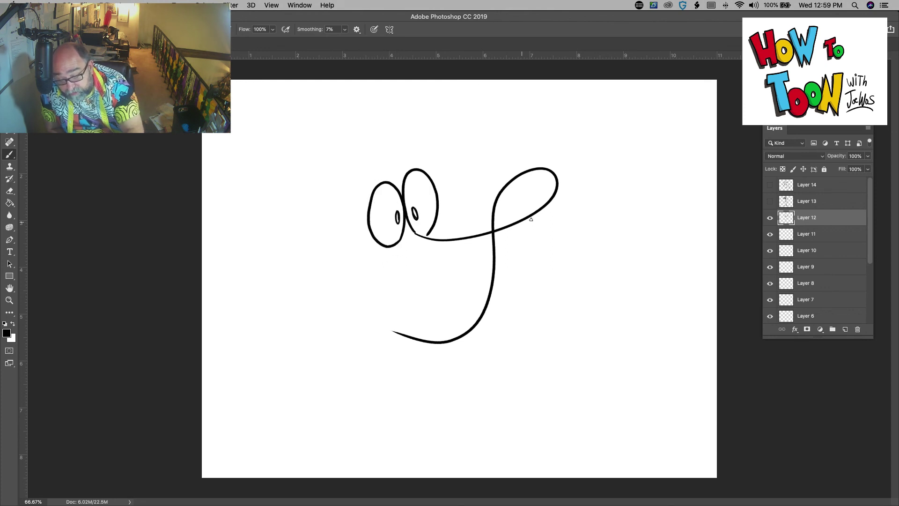
Step: Draw the dog's open mouth and curved lower jaw, and add an oval nose highlight and a short mark beside the eye
drag(538, 210, 538, 251)
mouse_move(555, 247)
mouse_down()
mouse_move(498, 275)
mouse_move(491, 288)
mouse_up()
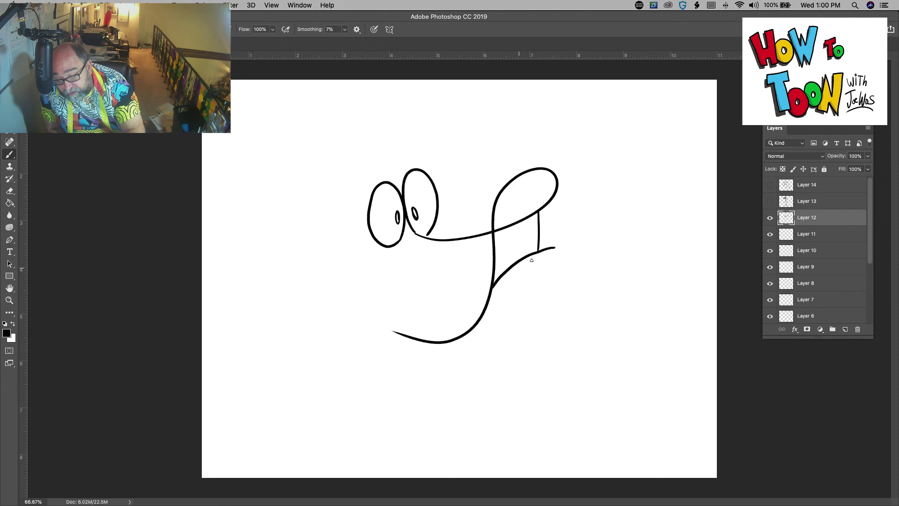
mouse_move(555, 248)
mouse_down()
mouse_move(538, 301)
mouse_move(426, 378)
mouse_up()
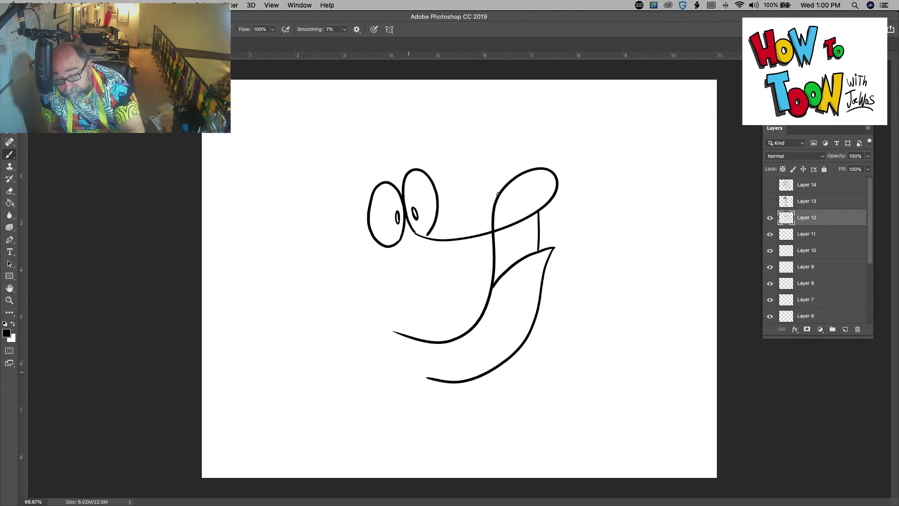
drag(529, 189, 528, 188)
drag(435, 223, 442, 234)
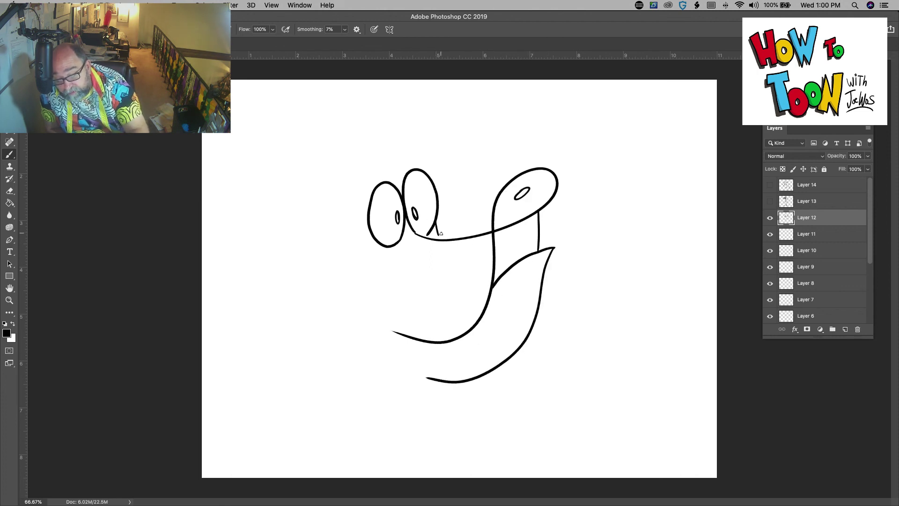
Step: Draw one flopping ear and one hanging ear joined by short hair strokes, with eyebrows above both eyes
mouse_move(428, 168)
mouse_down()
mouse_move(403, 163)
mouse_move(430, 166)
mouse_move(361, 190)
mouse_up()
mouse_move(364, 139)
mouse_down()
mouse_move(371, 155)
mouse_move(363, 161)
mouse_up()
mouse_move(345, 146)
mouse_down()
mouse_move(352, 165)
mouse_move(339, 176)
mouse_up()
mouse_move(339, 181)
mouse_down()
mouse_move(331, 174)
mouse_move(263, 287)
mouse_move(307, 187)
mouse_move(338, 187)
mouse_move(309, 199)
mouse_move(310, 211)
mouse_up()
mouse_move(409, 157)
mouse_down()
mouse_move(442, 115)
mouse_move(511, 119)
mouse_move(504, 167)
mouse_move(425, 159)
mouse_up()
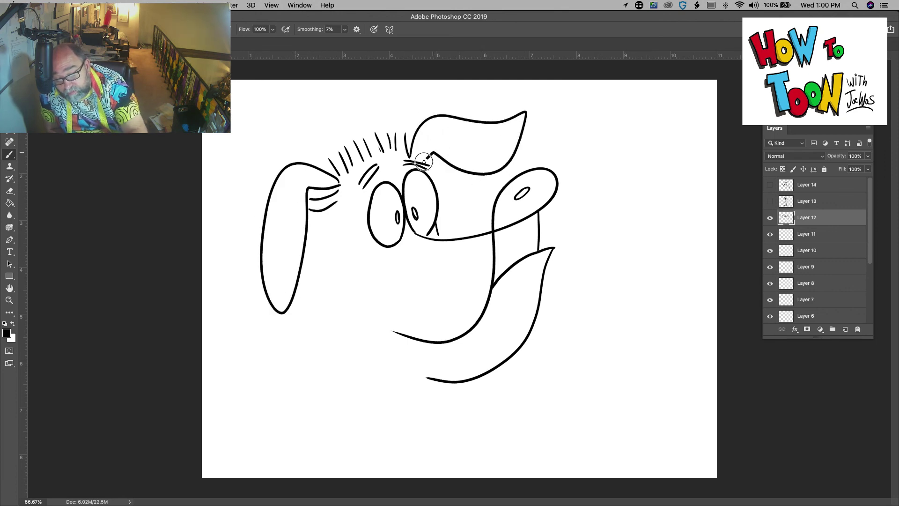
Step: Draw the dog's back, sitting hind leg and front legs, and add a small tail with motion lines
mouse_move(329, 206)
mouse_down()
mouse_move(309, 336)
mouse_move(319, 393)
mouse_up()
mouse_move(398, 377)
mouse_down()
mouse_move(403, 426)
mouse_move(391, 439)
mouse_move(387, 382)
mouse_move(414, 402)
mouse_move(403, 412)
mouse_move(423, 426)
mouse_up()
mouse_move(334, 396)
mouse_down()
mouse_move(367, 381)
mouse_move(376, 438)
mouse_move(391, 412)
mouse_up()
mouse_move(316, 389)
mouse_down()
mouse_move(333, 431)
mouse_move(306, 408)
mouse_move(317, 437)
mouse_move(295, 410)
mouse_up()
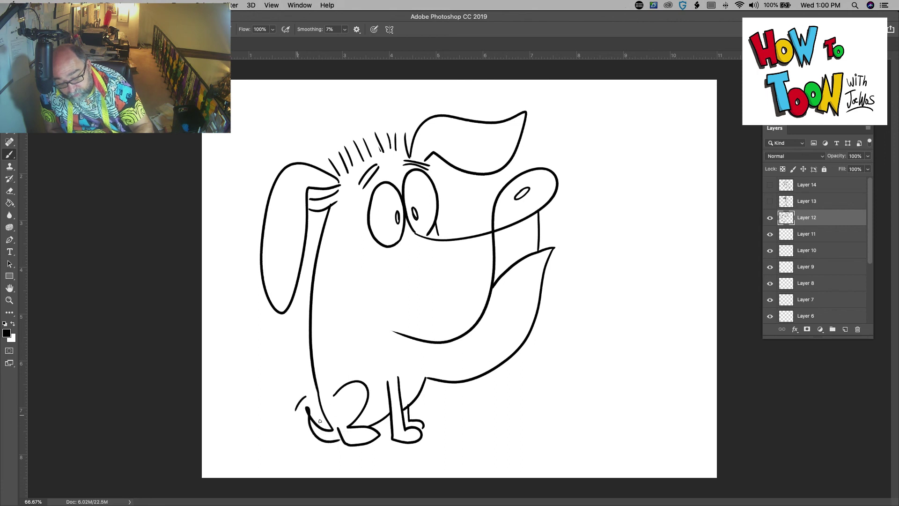
Step: Fill the dog's nose with black around the highlight, and draw two pointed teeth on the lower jaw
click(10, 203)
click(507, 215)
key(b)
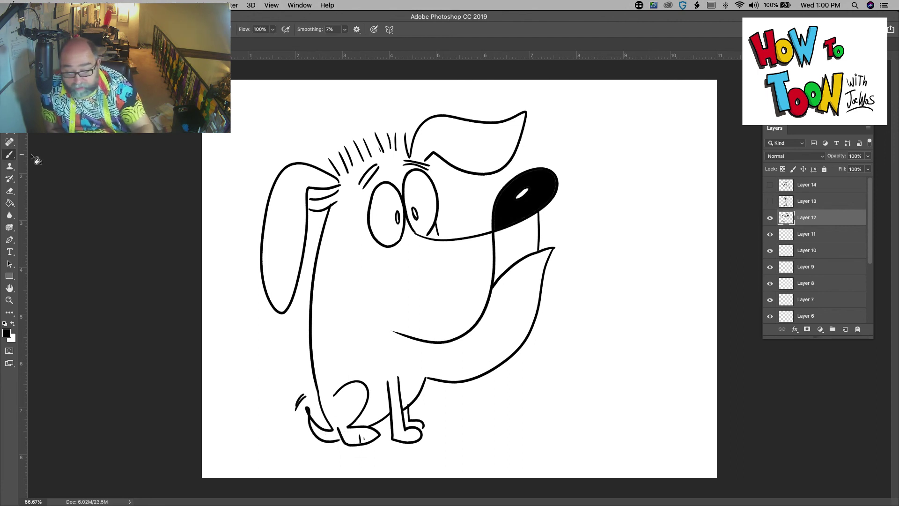
mouse_move(524, 254)
mouse_down()
mouse_move(532, 252)
mouse_move(516, 261)
mouse_up()
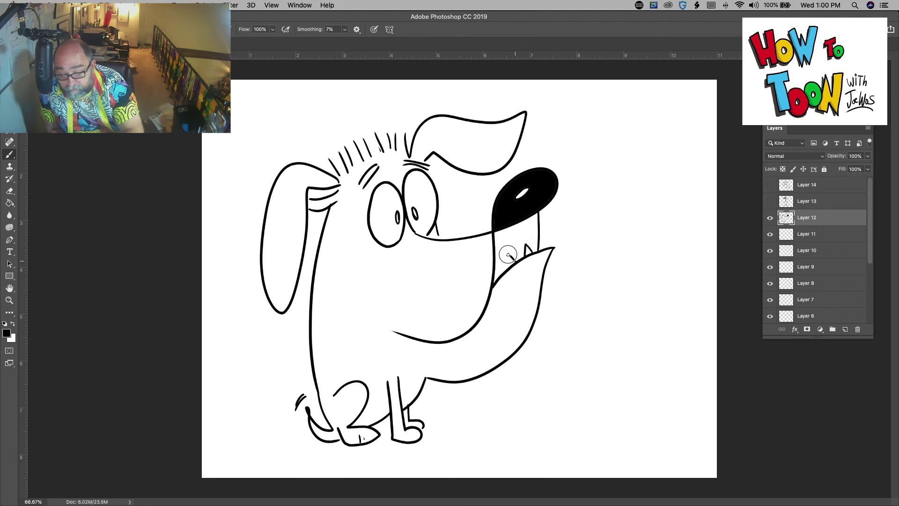
Step: Sign the drawing beside the dog's feet and hide Layer 12
drag(513, 403, 558, 395)
mouse_move(533, 402)
mouse_down()
mouse_move(524, 435)
mouse_move(557, 411)
mouse_move(550, 448)
mouse_up()
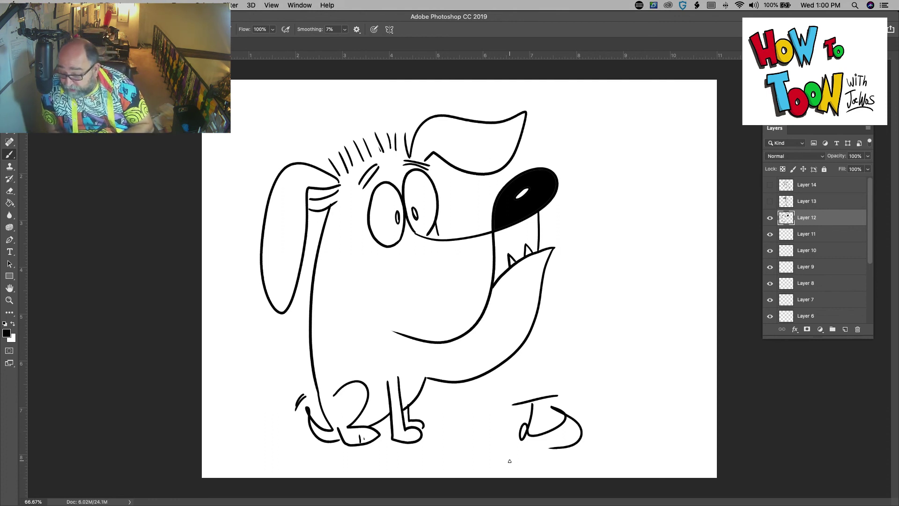
click(770, 217)
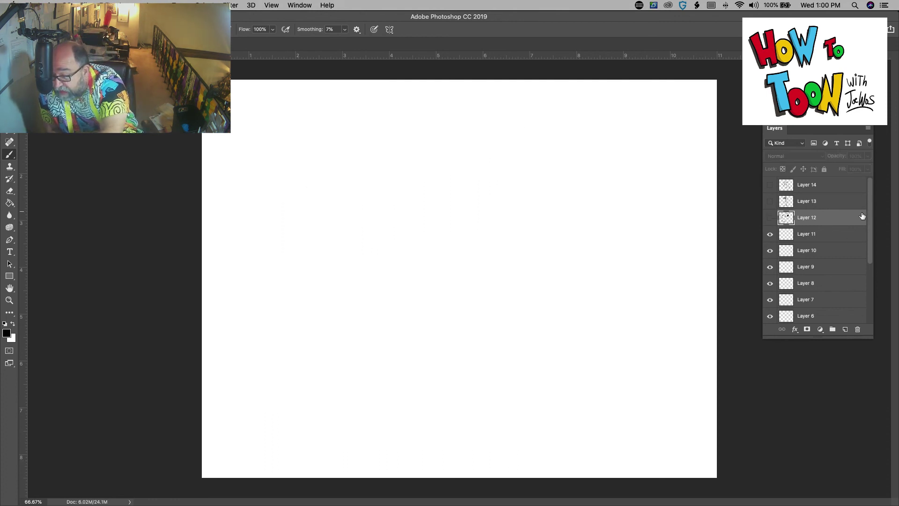
Step: On Layer 11, draw two overlapping oval eyes with small pupils near the upper middle of the canvas
scroll(869, 222, down, 2)
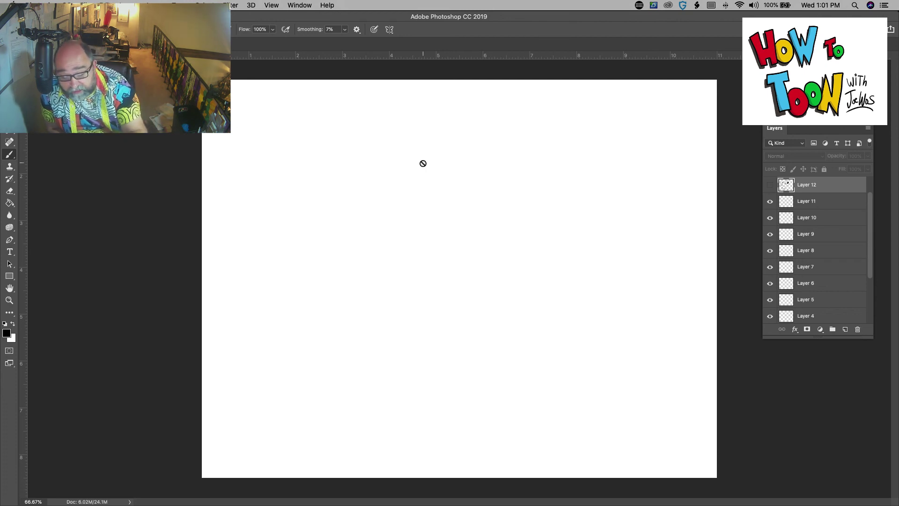
click(798, 203)
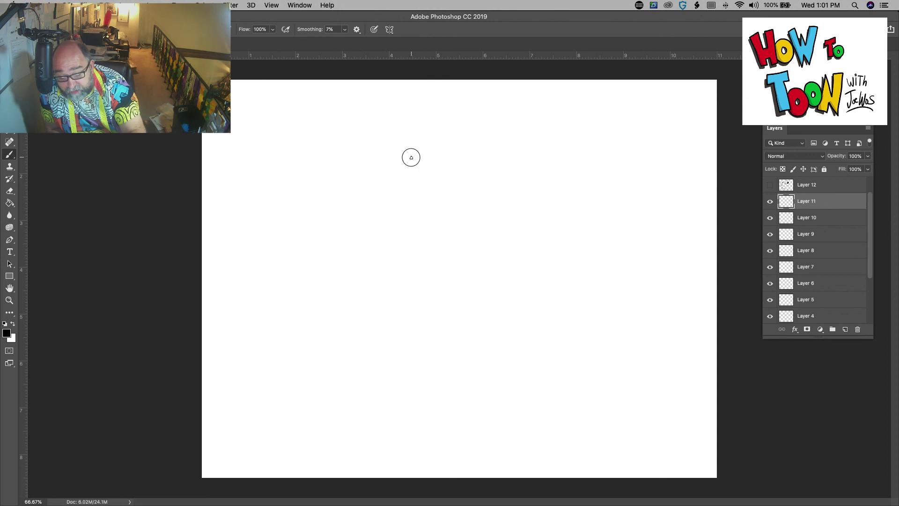
mouse_move(412, 157)
mouse_down()
mouse_move(438, 192)
mouse_move(430, 223)
mouse_move(409, 226)
mouse_move(395, 201)
mouse_move(403, 169)
mouse_move(418, 152)
mouse_move(457, 161)
mouse_move(466, 197)
mouse_move(446, 223)
mouse_move(442, 214)
mouse_up()
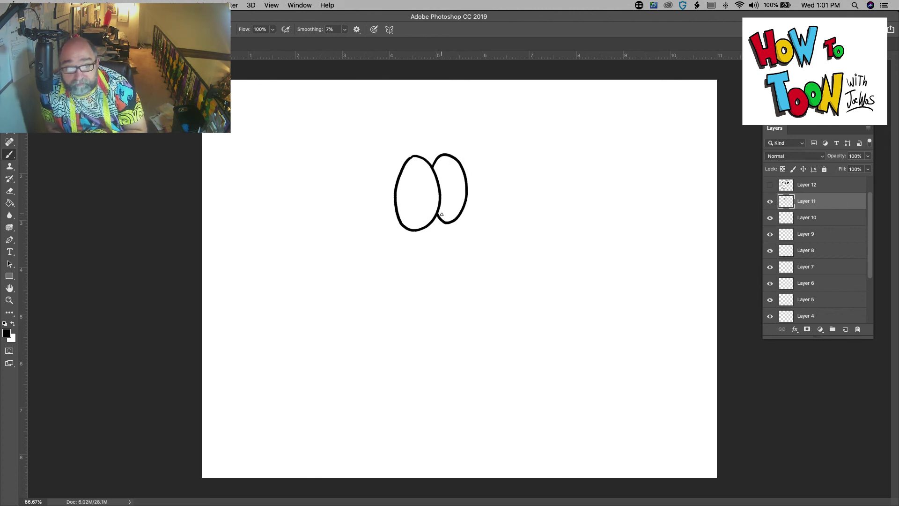
mouse_move(427, 192)
mouse_down()
mouse_move(431, 203)
mouse_move(445, 185)
mouse_move(449, 200)
mouse_move(446, 192)
mouse_up()
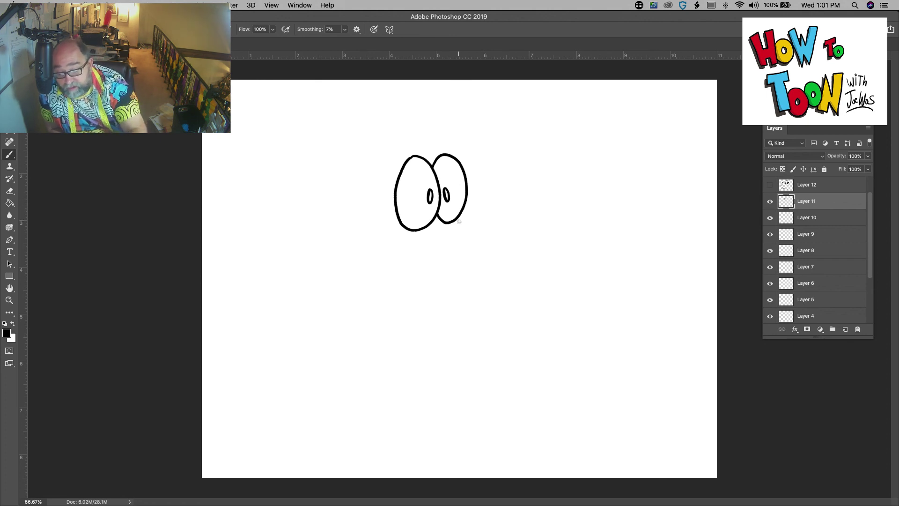
Step: Draw a long pointed upper beak with slanted shading lines near its tip, and add an open lower beak with a rounded cheek
mouse_move(455, 220)
mouse_down()
mouse_move(485, 230)
mouse_move(535, 221)
mouse_move(489, 266)
mouse_move(462, 272)
mouse_move(400, 256)
mouse_move(376, 239)
mouse_up()
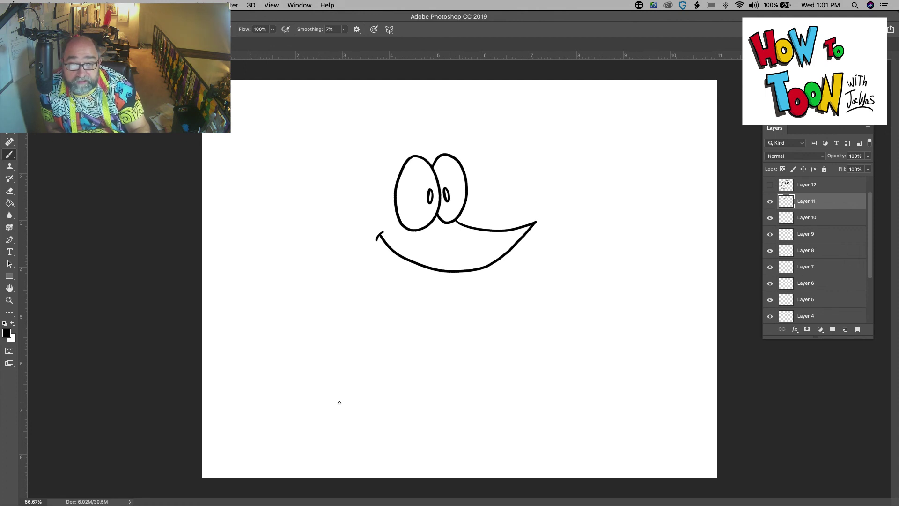
mouse_move(509, 230)
mouse_down()
mouse_move(480, 259)
mouse_move(493, 234)
mouse_move(483, 247)
mouse_up()
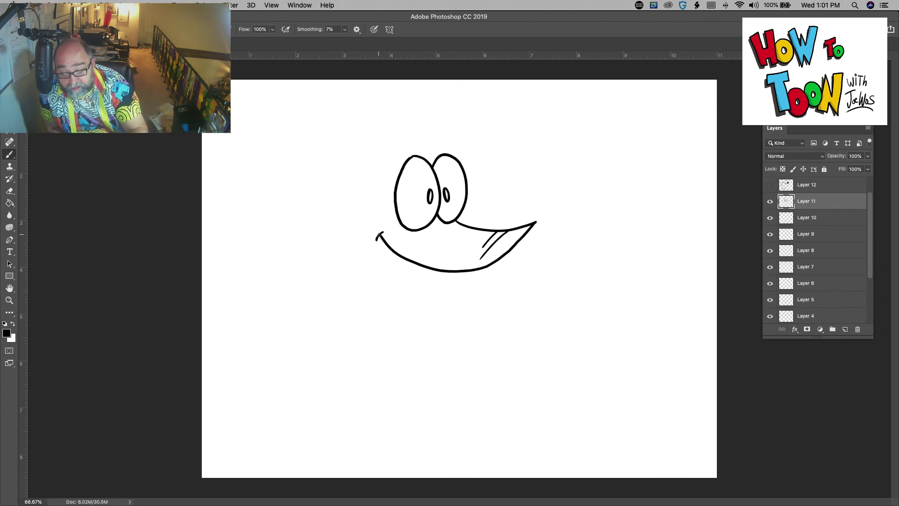
mouse_move(380, 233)
mouse_down()
mouse_move(419, 288)
mouse_move(408, 263)
mouse_move(416, 262)
mouse_move(432, 299)
mouse_move(385, 274)
mouse_move(371, 256)
mouse_move(379, 216)
mouse_up()
drag(391, 213, 399, 216)
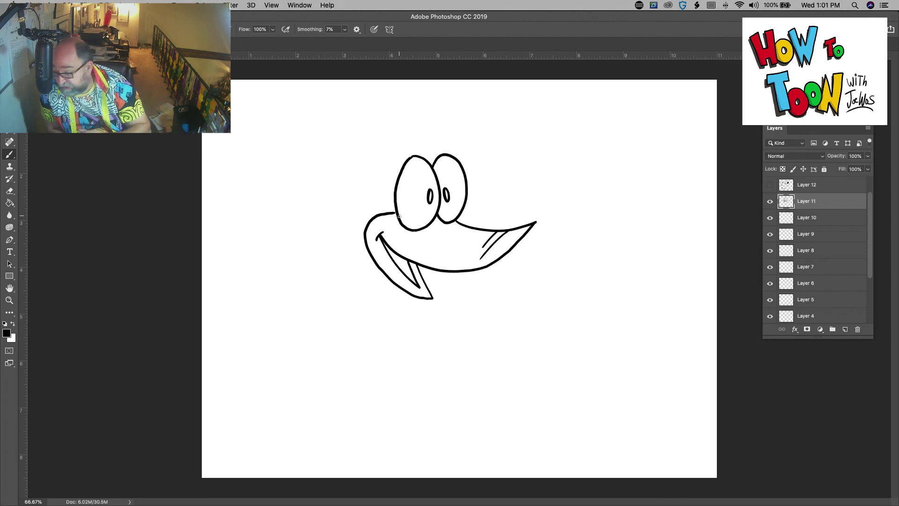
Step: Draw a short dividing line inside the open beak, and fill the mouth area with black
drag(397, 253, 402, 276)
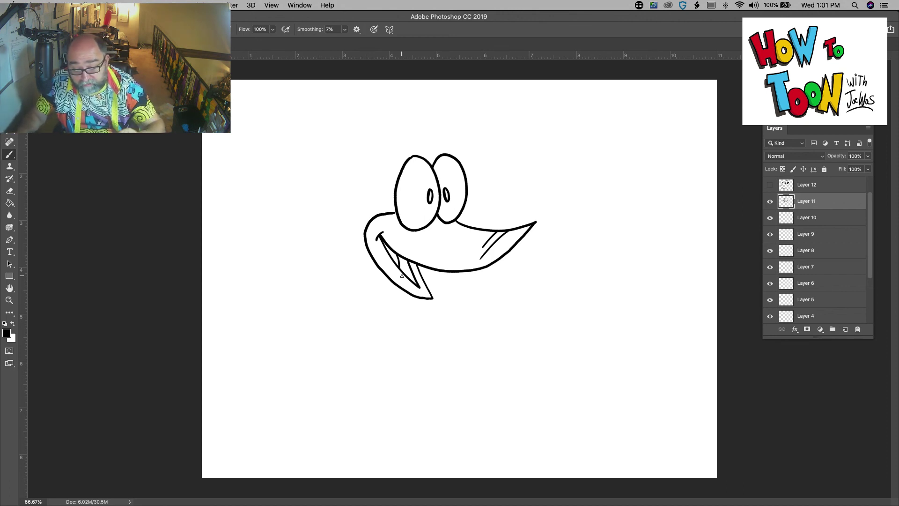
click(10, 203)
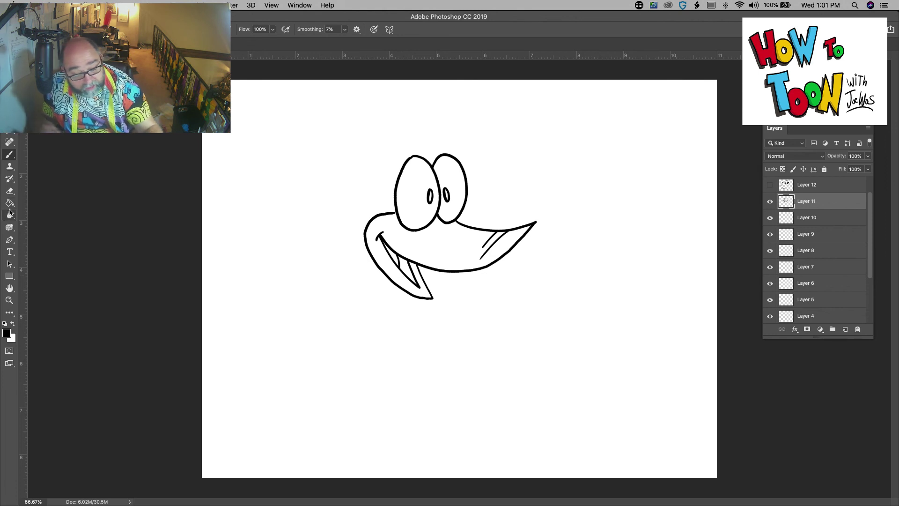
click(407, 270)
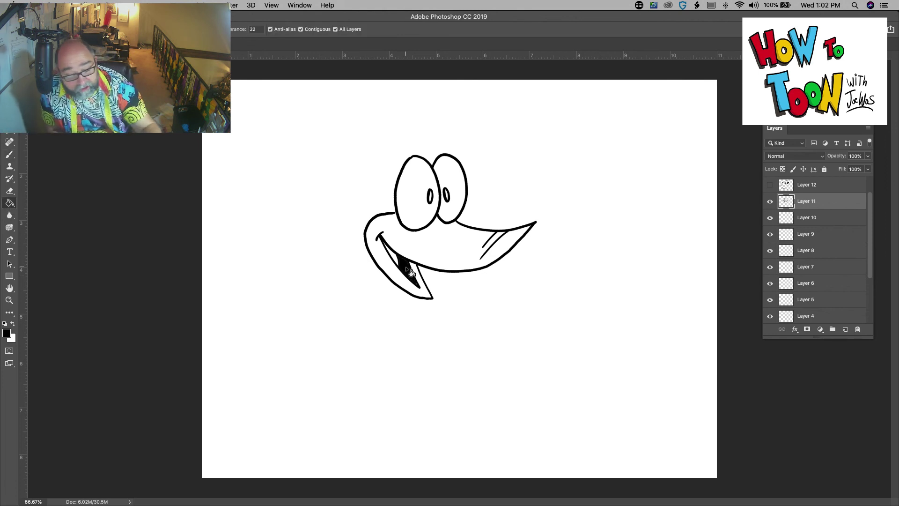
Step: Draw a spiky feathered outline around the back of the bird's head, and add short eyebrow strokes above both eyes
click(10, 155)
mouse_move(434, 158)
mouse_down()
mouse_move(415, 129)
mouse_move(419, 140)
mouse_move(403, 131)
mouse_move(354, 152)
mouse_move(369, 152)
mouse_move(338, 185)
mouse_move(331, 214)
mouse_move(341, 211)
mouse_move(338, 258)
mouse_move(377, 267)
mouse_up()
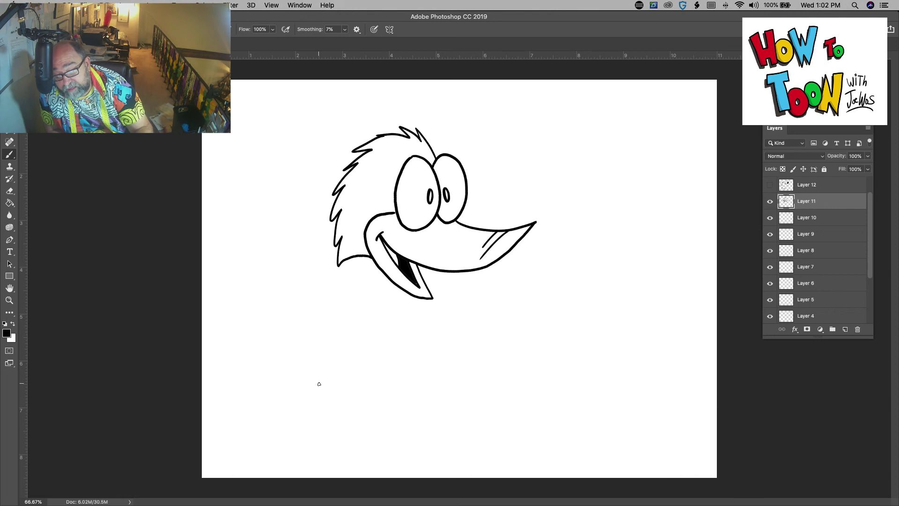
drag(416, 143, 399, 162)
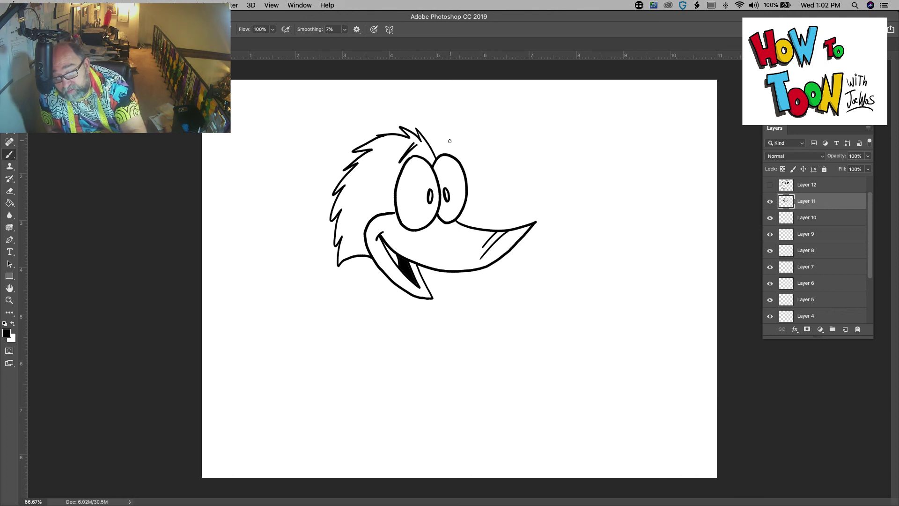
drag(445, 136, 464, 155)
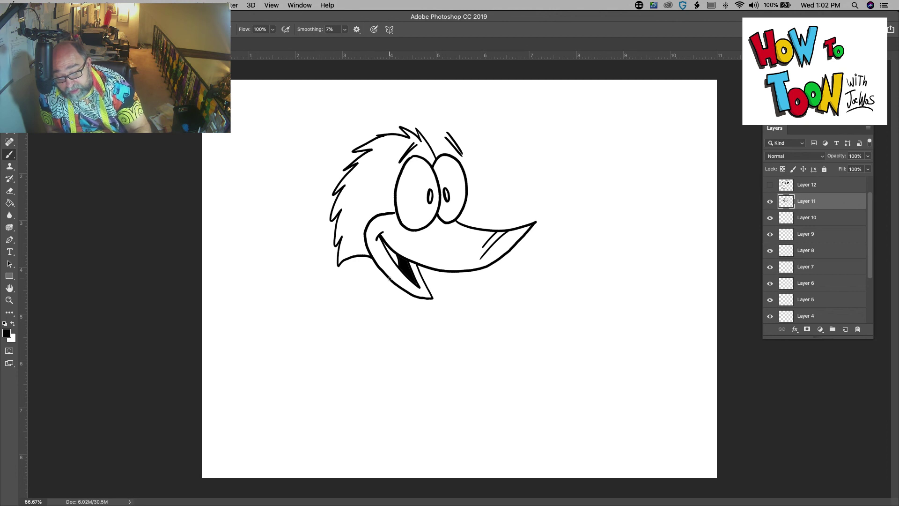
Step: Draw the bird's thin neck, round creased body, scalloped wing, tail feathers and fingered front wing, and add eyelid lines across both eyes
mouse_move(389, 278)
mouse_down()
mouse_move(393, 301)
mouse_move(386, 284)
mouse_move(387, 302)
mouse_move(354, 324)
mouse_move(311, 329)
mouse_move(342, 339)
mouse_move(386, 316)
mouse_move(406, 327)
mouse_move(402, 363)
mouse_move(364, 384)
mouse_move(335, 370)
mouse_move(326, 342)
mouse_up()
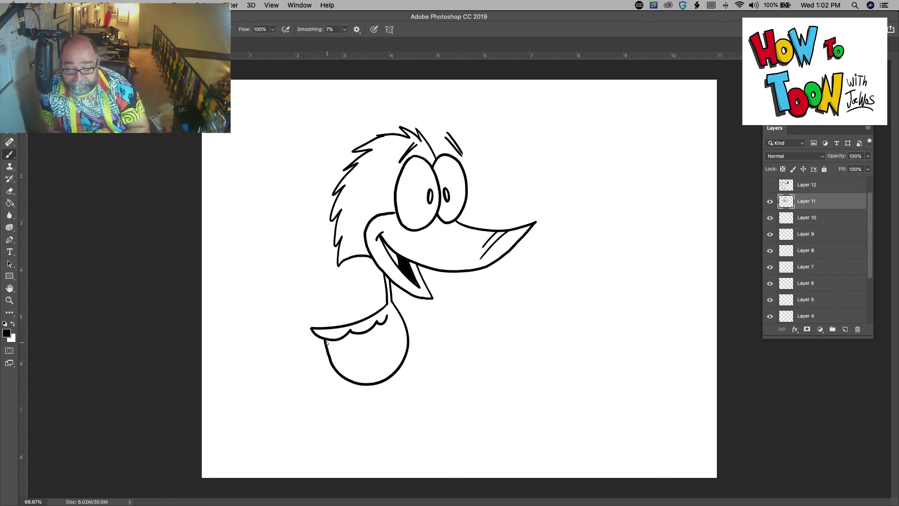
mouse_move(405, 346)
mouse_down()
mouse_move(375, 350)
mouse_move(383, 347)
mouse_up()
mouse_move(320, 323)
mouse_down()
mouse_move(306, 296)
mouse_move(324, 309)
mouse_move(322, 282)
mouse_move(331, 311)
mouse_move(339, 282)
mouse_move(337, 323)
mouse_up()
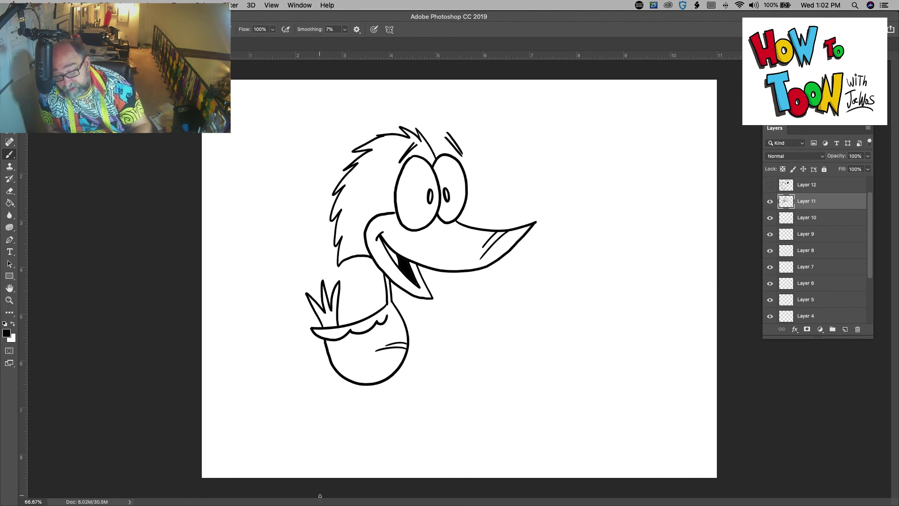
mouse_move(391, 303)
mouse_down()
mouse_move(439, 306)
mouse_move(436, 317)
mouse_move(454, 332)
mouse_move(443, 330)
mouse_move(439, 346)
mouse_move(428, 327)
mouse_move(408, 324)
mouse_up()
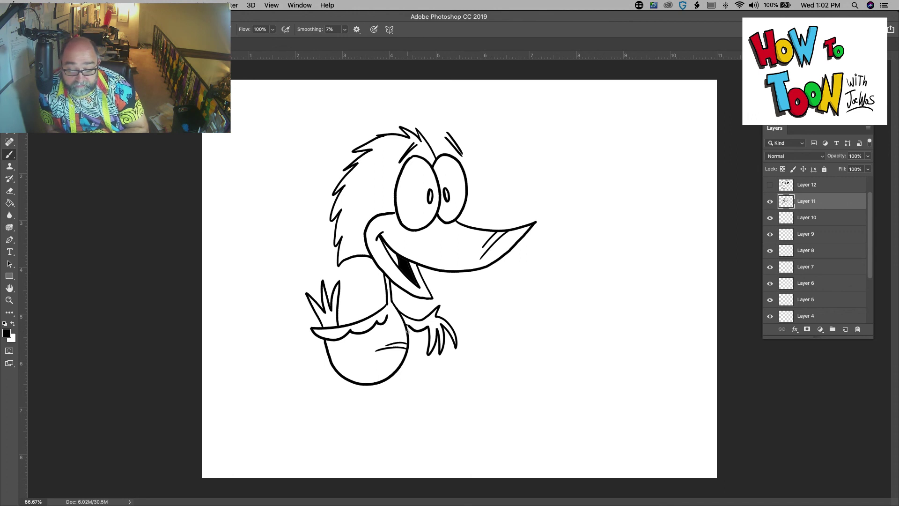
mouse_move(437, 185)
mouse_down()
mouse_move(400, 193)
mouse_move(467, 192)
mouse_up()
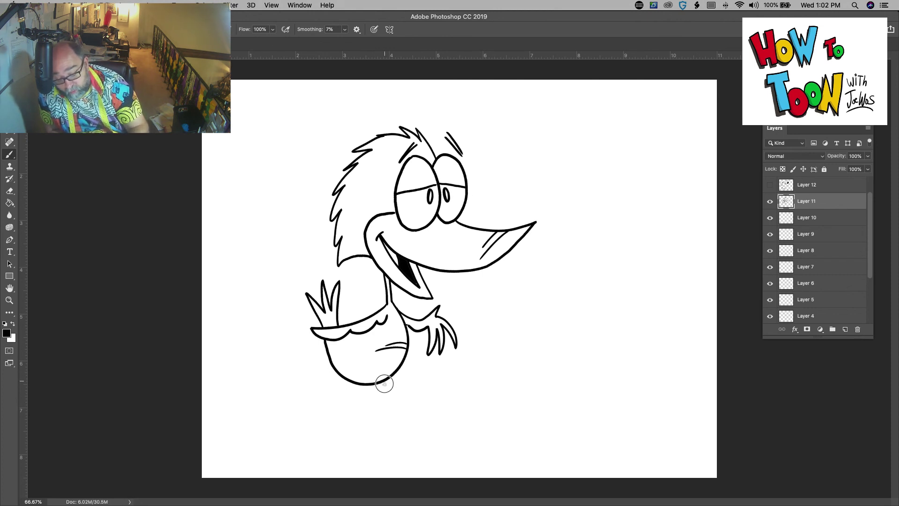
Step: Draw two thin legs with flat webbed feet and short shading strokes, and sign the drawing beside the feet
drag(384, 383, 381, 423)
mouse_move(352, 381)
mouse_down()
mouse_move(355, 427)
mouse_move(348, 396)
mouse_move(352, 427)
mouse_up()
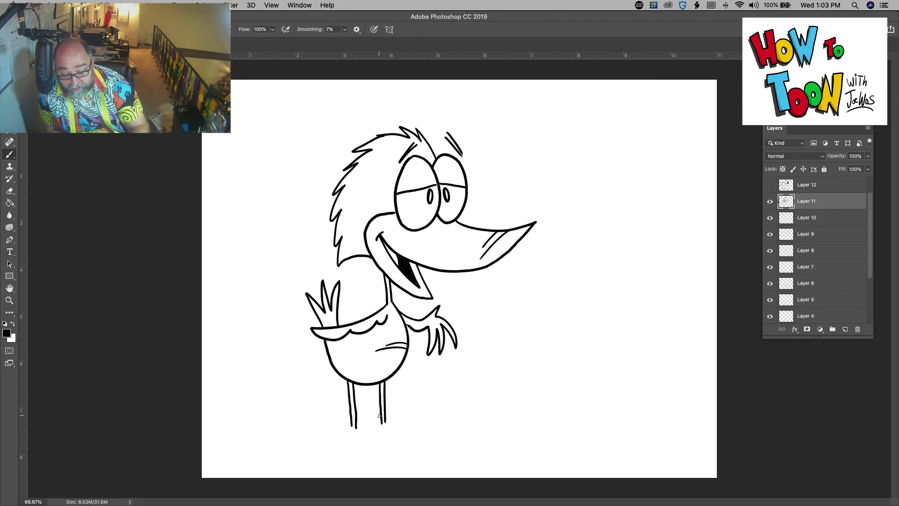
mouse_move(378, 415)
mouse_down()
mouse_move(439, 439)
mouse_move(428, 431)
mouse_move(437, 424)
mouse_move(421, 419)
mouse_move(437, 406)
mouse_move(364, 421)
mouse_move(367, 431)
mouse_move(346, 439)
mouse_move(290, 440)
mouse_move(306, 429)
mouse_move(291, 422)
mouse_move(309, 418)
mouse_move(291, 404)
mouse_move(352, 414)
mouse_up()
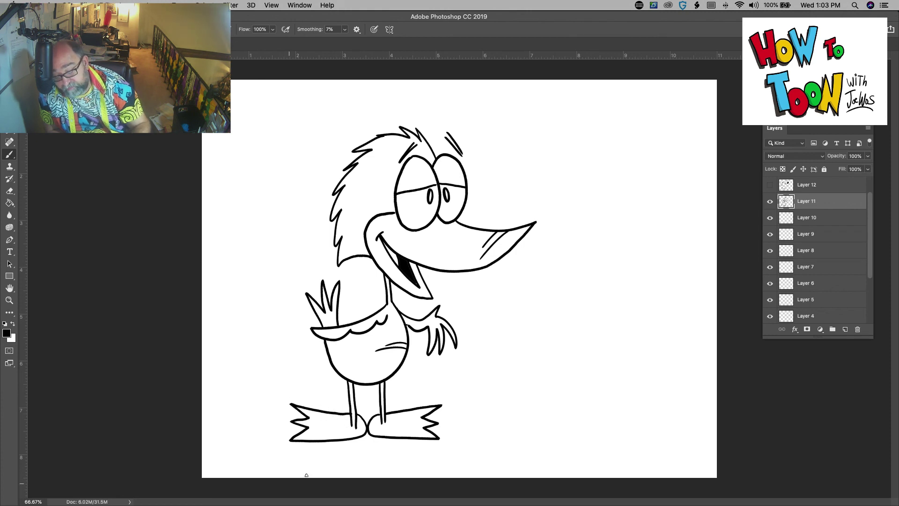
drag(409, 415, 401, 428)
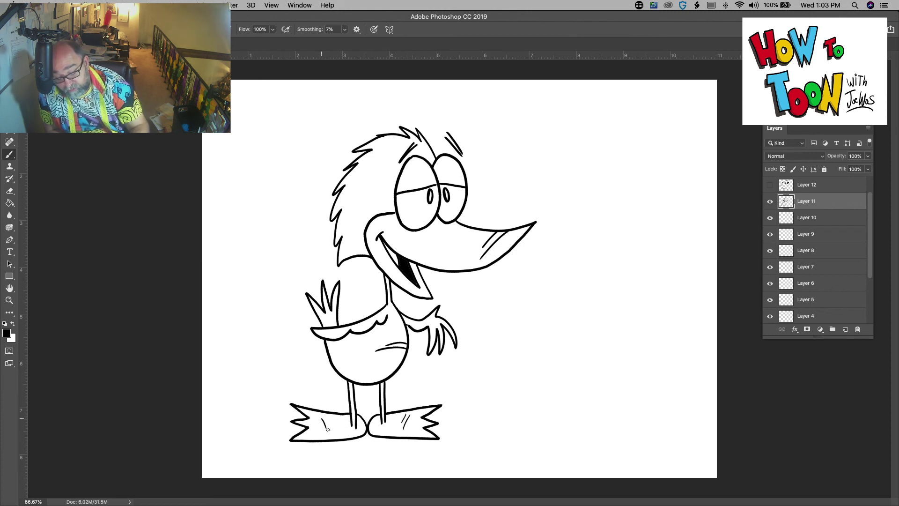
mouse_move(490, 393)
mouse_down()
mouse_move(461, 409)
mouse_move(518, 424)
mouse_move(491, 444)
mouse_up()
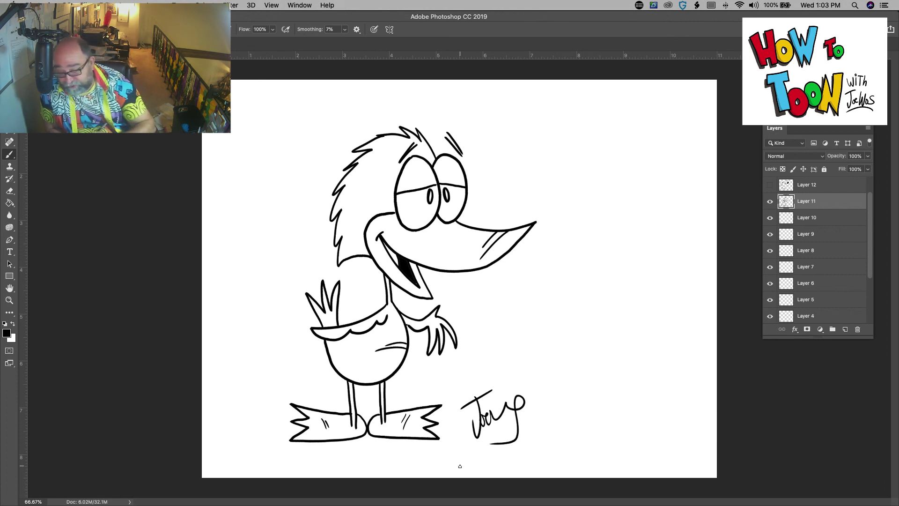
Step: Hide Layer 11, and on Layer 10 draw two overlapping oval eyes with pupils above a pointed, downturned open beak
click(770, 201)
click(791, 220)
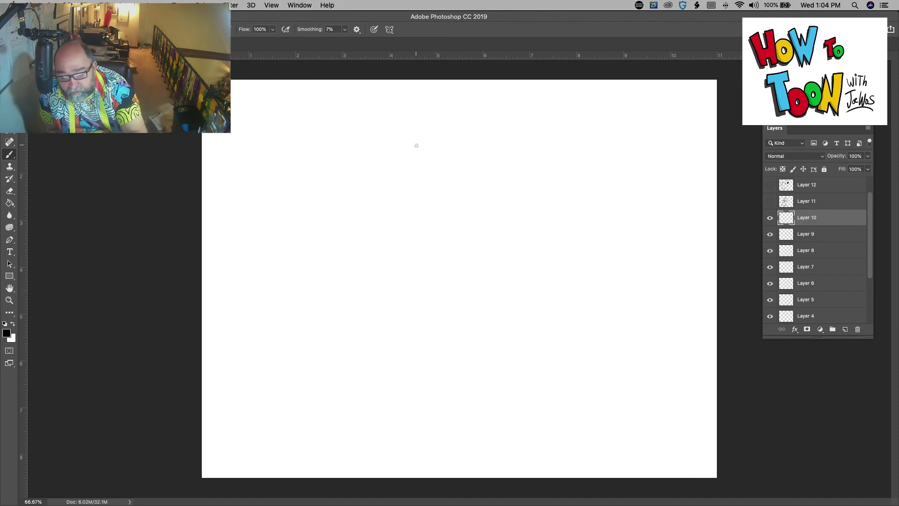
mouse_move(415, 145)
mouse_down()
mouse_move(433, 196)
mouse_move(410, 206)
mouse_move(400, 188)
mouse_move(412, 147)
mouse_move(429, 153)
mouse_move(440, 143)
mouse_move(452, 153)
mouse_move(459, 177)
mouse_move(454, 194)
mouse_move(439, 198)
mouse_move(429, 174)
mouse_move(492, 196)
mouse_move(521, 185)
mouse_move(471, 246)
mouse_move(425, 231)
mouse_move(375, 247)
mouse_move(366, 272)
mouse_move(395, 251)
mouse_move(365, 282)
mouse_move(367, 247)
mouse_move(406, 207)
mouse_up()
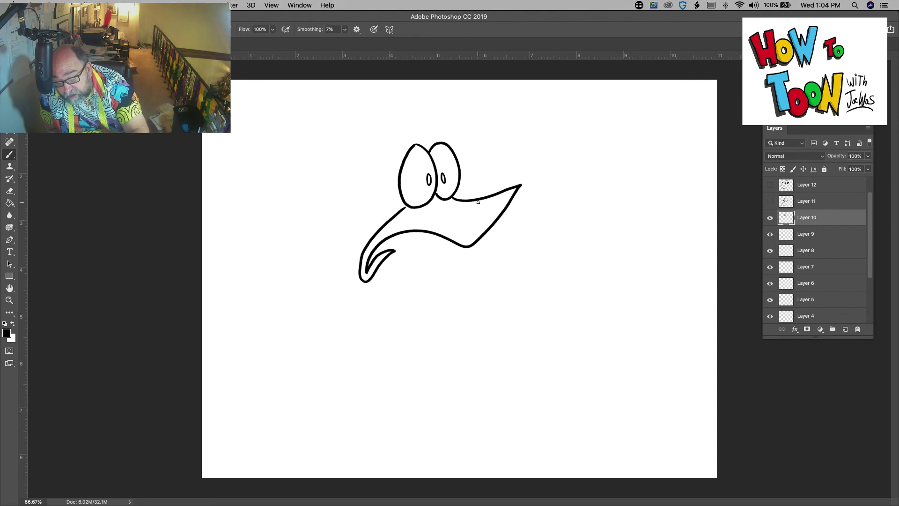
Step: Add slanted shading lines to the beak, and draw eyebrow strokes and a spiky feathered outline around the back of the head
mouse_move(480, 200)
mouse_down()
mouse_move(459, 230)
mouse_move(457, 223)
mouse_up()
mouse_move(416, 129)
mouse_down()
mouse_move(405, 152)
mouse_move(453, 144)
mouse_move(406, 115)
mouse_up()
mouse_move(401, 117)
mouse_down()
mouse_move(343, 165)
mouse_move(328, 206)
mouse_move(327, 224)
mouse_move(370, 241)
mouse_up()
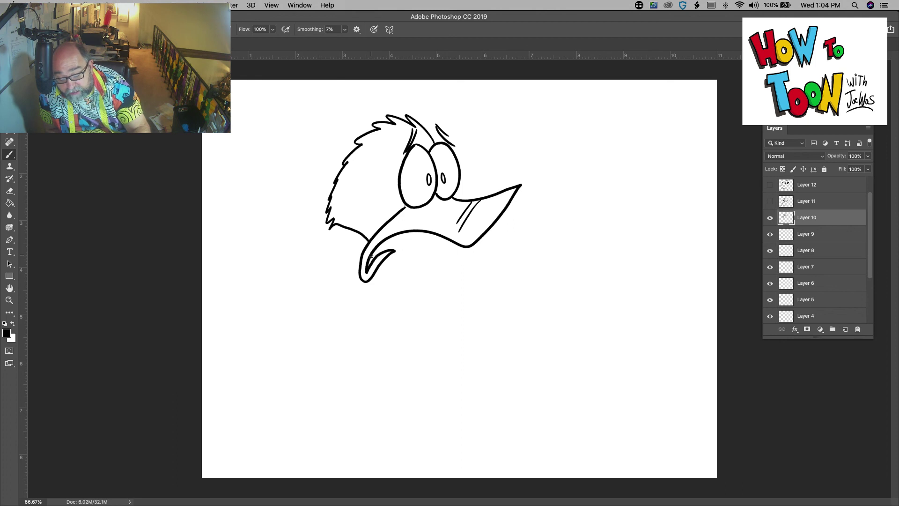
Step: Draw a thin neck and rounded body with spread wings, tail feathers and belly creases, and add striding legs with webbed feet
mouse_move(377, 247)
mouse_down()
mouse_move(365, 320)
mouse_move(299, 281)
mouse_move(307, 293)
mouse_move(284, 329)
mouse_move(385, 318)
mouse_move(448, 287)
mouse_move(420, 303)
mouse_move(465, 330)
mouse_move(436, 313)
mouse_move(397, 376)
mouse_move(339, 389)
mouse_move(321, 355)
mouse_move(333, 363)
mouse_move(339, 319)
mouse_up()
drag(389, 350, 369, 351)
drag(387, 346, 369, 347)
drag(388, 392, 387, 425)
mouse_move(383, 391)
mouse_down()
mouse_move(383, 428)
mouse_move(374, 436)
mouse_move(448, 438)
mouse_move(435, 426)
mouse_move(440, 414)
mouse_move(388, 420)
mouse_up()
mouse_move(351, 397)
mouse_down()
mouse_move(349, 426)
mouse_move(278, 395)
mouse_move(306, 400)
mouse_move(309, 379)
mouse_move(341, 419)
mouse_up()
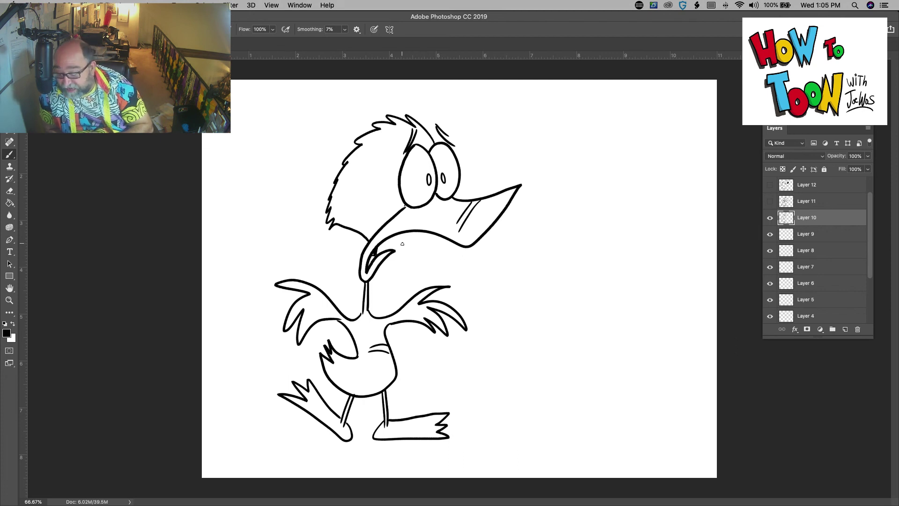
Step: Hide Layer 10, and on Layer 9 draw one large and one small eye with pupils above a long, thin open beak
click(771, 218)
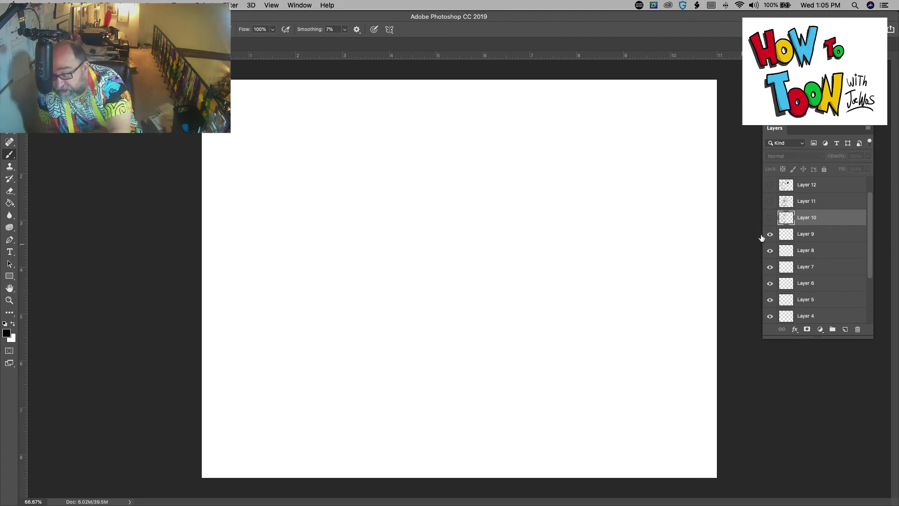
click(794, 234)
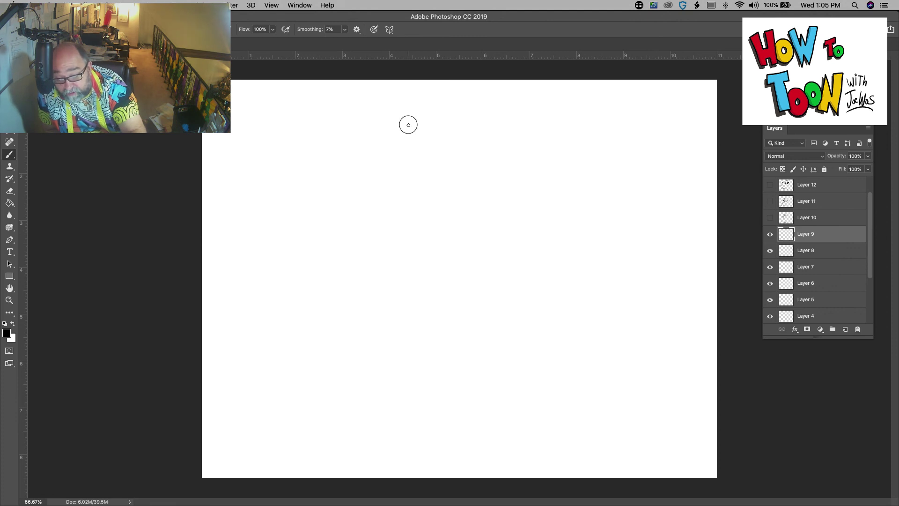
mouse_move(408, 124)
mouse_down()
mouse_move(429, 139)
mouse_move(432, 157)
mouse_move(422, 176)
mouse_move(398, 173)
mouse_move(390, 147)
mouse_move(406, 124)
mouse_move(422, 159)
mouse_move(447, 151)
mouse_move(443, 176)
mouse_move(434, 178)
mouse_move(438, 163)
mouse_move(437, 180)
mouse_move(500, 200)
mouse_move(404, 189)
mouse_move(388, 228)
mouse_move(410, 219)
mouse_move(390, 236)
mouse_move(383, 214)
mouse_move(399, 177)
mouse_up()
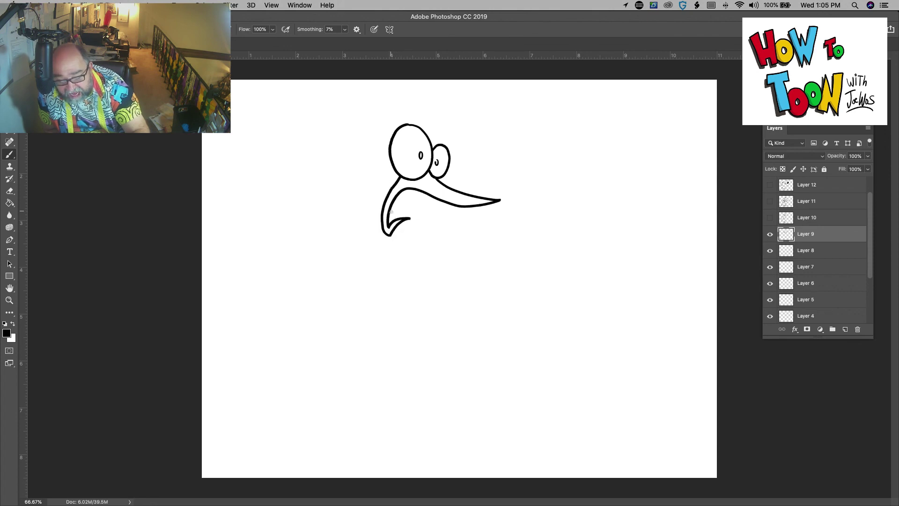
Step: Add mouth and eyebrow strokes, and draw a looping feather crest behind the head with a long hanging lobe below it
mouse_move(393, 219)
mouse_down()
mouse_move(406, 185)
mouse_move(425, 172)
mouse_move(441, 187)
mouse_up()
mouse_move(392, 122)
mouse_down()
mouse_move(385, 113)
mouse_move(338, 134)
mouse_move(351, 194)
mouse_move(406, 124)
mouse_up()
drag(439, 123, 454, 147)
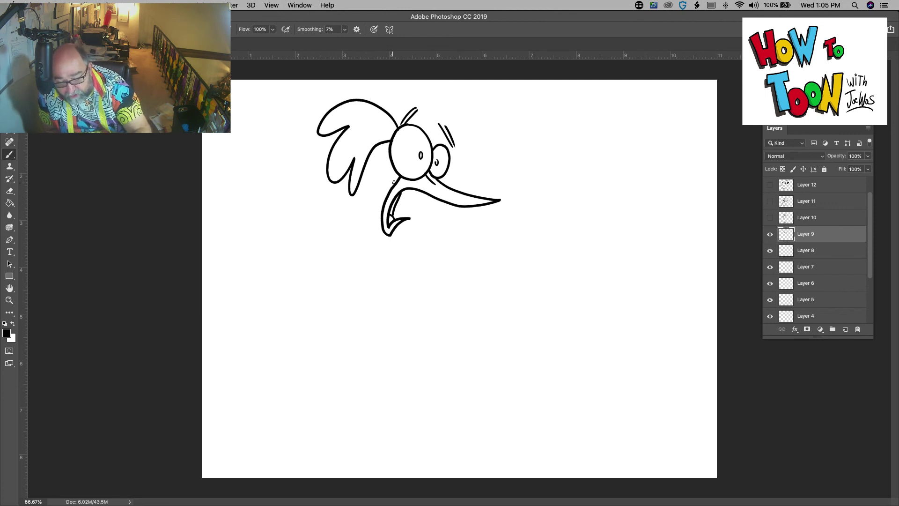
mouse_move(394, 183)
mouse_down()
mouse_move(369, 206)
mouse_move(341, 269)
mouse_move(366, 284)
mouse_move(363, 251)
mouse_move(383, 206)
mouse_up()
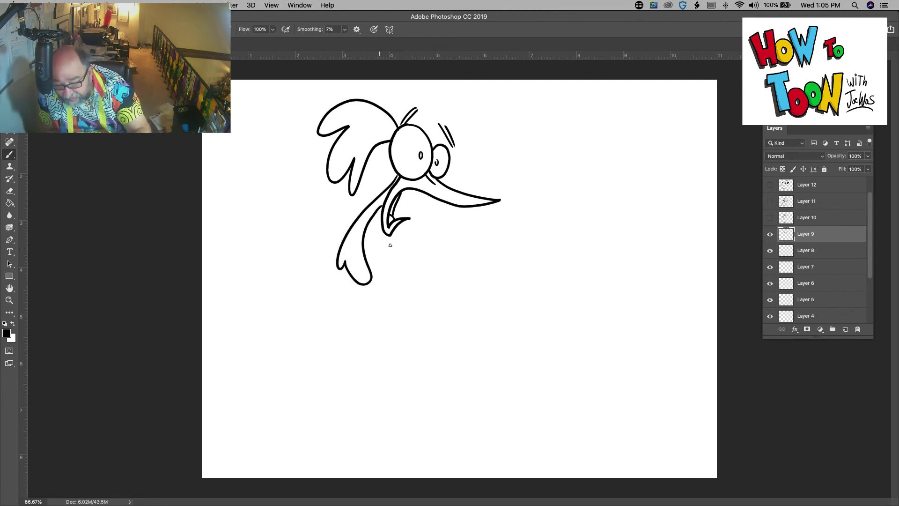
Step: Draw a narrow shaded neck and pear-shaped body with outstretched feathered wings and belly creases, and add short legs with long-toed feet
mouse_move(390, 245)
mouse_down()
mouse_move(393, 295)
mouse_move(393, 239)
mouse_up()
mouse_move(397, 299)
mouse_down()
mouse_move(473, 252)
mouse_move(453, 281)
mouse_move(509, 279)
mouse_move(465, 281)
mouse_move(506, 311)
mouse_move(467, 295)
mouse_move(458, 302)
mouse_move(289, 284)
mouse_move(310, 296)
mouse_move(305, 334)
mouse_move(328, 318)
mouse_move(352, 323)
mouse_move(424, 305)
mouse_move(405, 327)
mouse_move(414, 364)
mouse_move(397, 387)
mouse_move(363, 363)
mouse_move(378, 327)
mouse_move(402, 351)
mouse_up()
drag(385, 342, 402, 342)
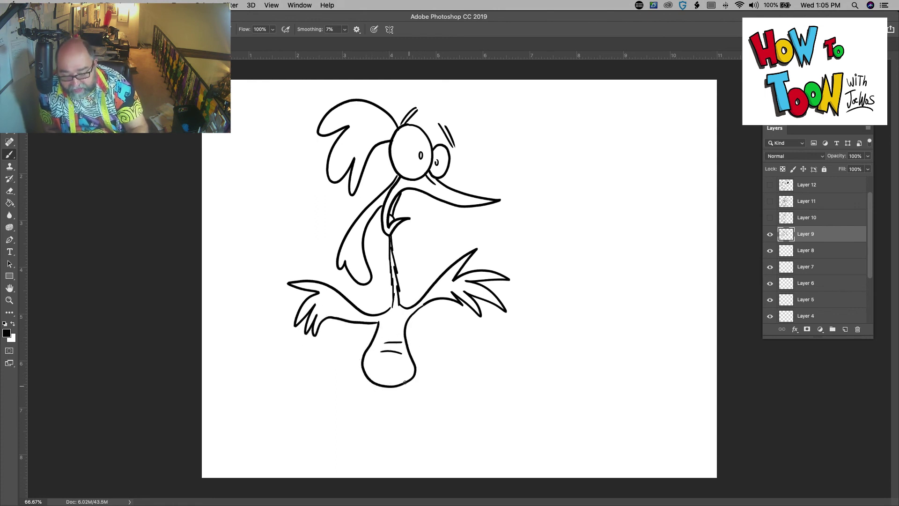
mouse_move(408, 387)
mouse_down()
mouse_move(408, 421)
mouse_move(392, 421)
mouse_move(446, 431)
mouse_move(448, 421)
mouse_move(412, 415)
mouse_move(457, 427)
mouse_up()
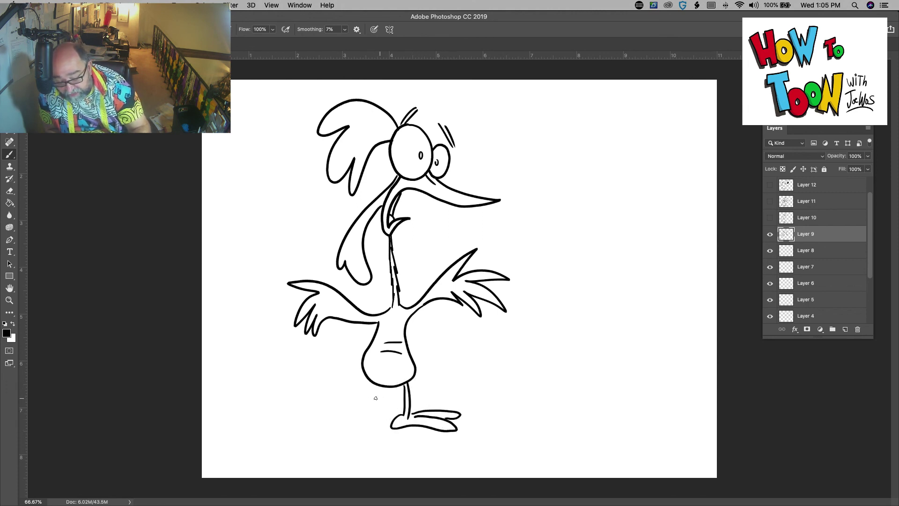
mouse_move(372, 383)
mouse_down()
mouse_move(364, 411)
mouse_move(372, 398)
mouse_move(375, 419)
mouse_move(315, 411)
mouse_move(359, 408)
mouse_move(340, 398)
mouse_move(361, 427)
mouse_up()
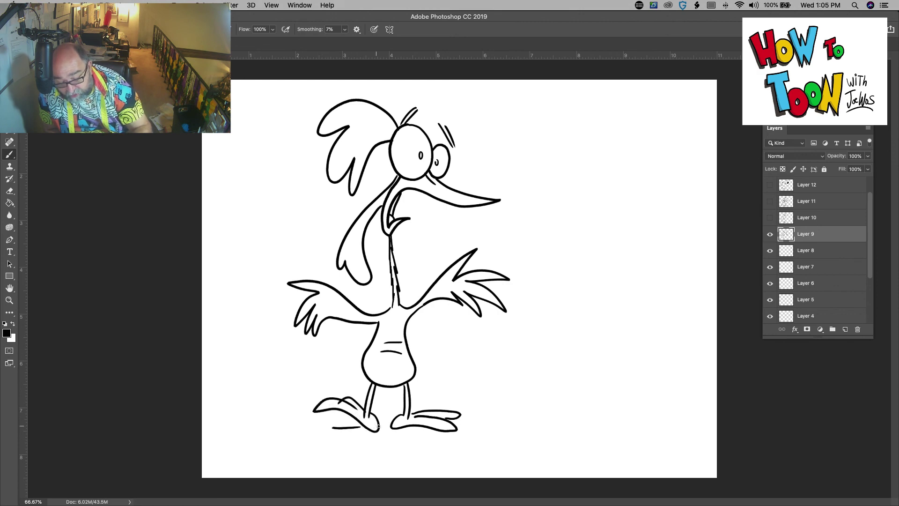
Step: Draw a straight edge with slanted supports and wavy water lines beneath the bird's feet, and sign the drawing near the lower edge
drag(430, 429, 413, 483)
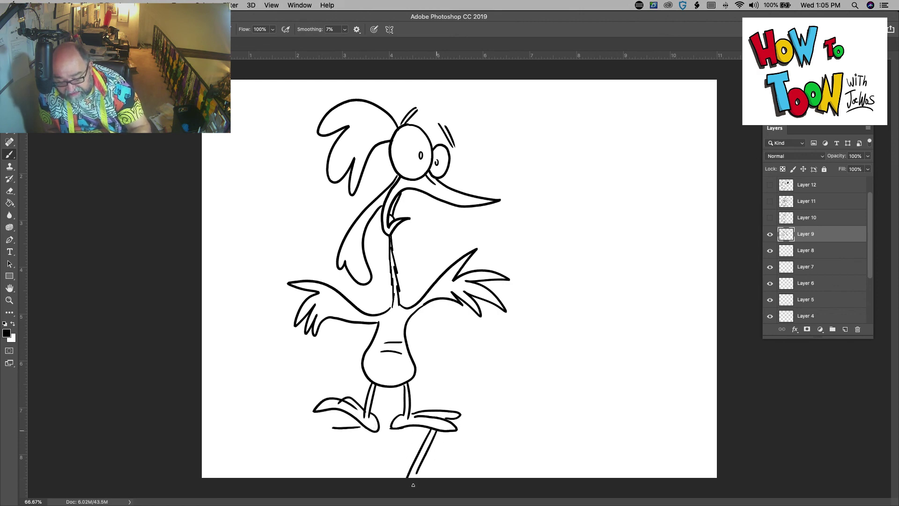
drag(440, 429, 448, 477)
drag(454, 465, 449, 438)
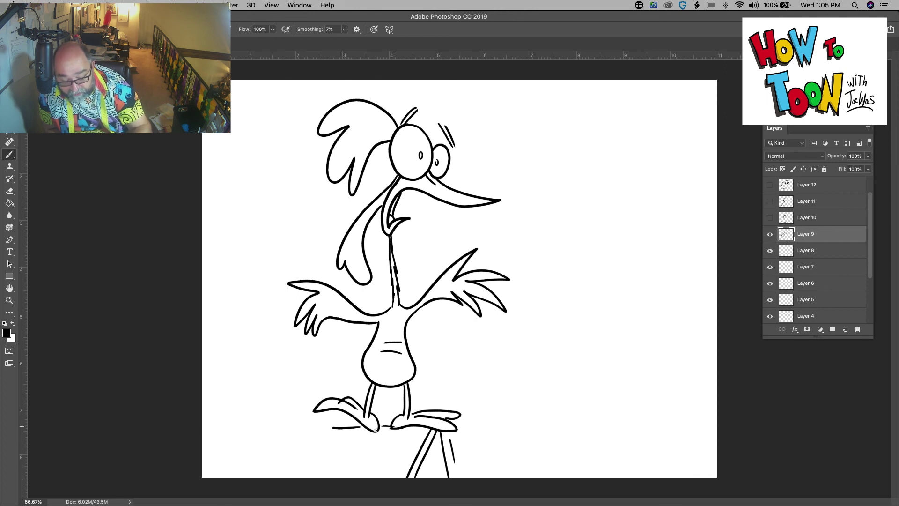
drag(360, 427, 212, 436)
drag(424, 430, 234, 438)
drag(419, 451, 240, 457)
mouse_move(511, 448)
mouse_down()
mouse_move(531, 457)
mouse_move(567, 452)
mouse_move(510, 451)
mouse_up()
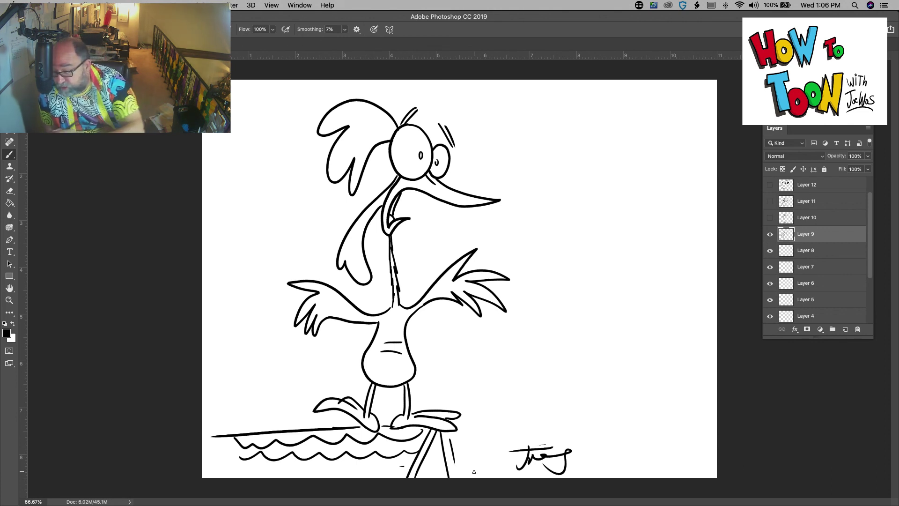
Step: Hide Layer 9, and on Layer 8 draw a half-closed eye with lashes and pupil, framed by a peaked brow and curved cheek
key(super+comma)
key(alt+bracketleft)
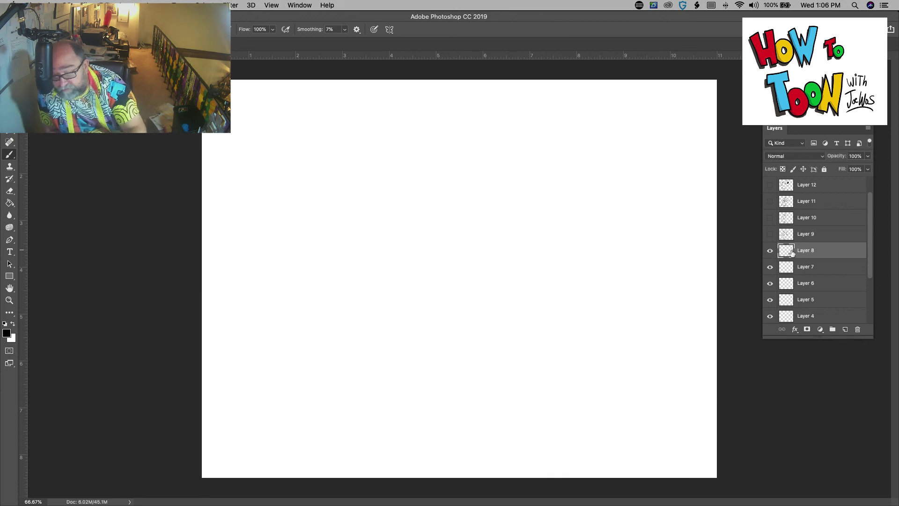
drag(504, 204, 430, 184)
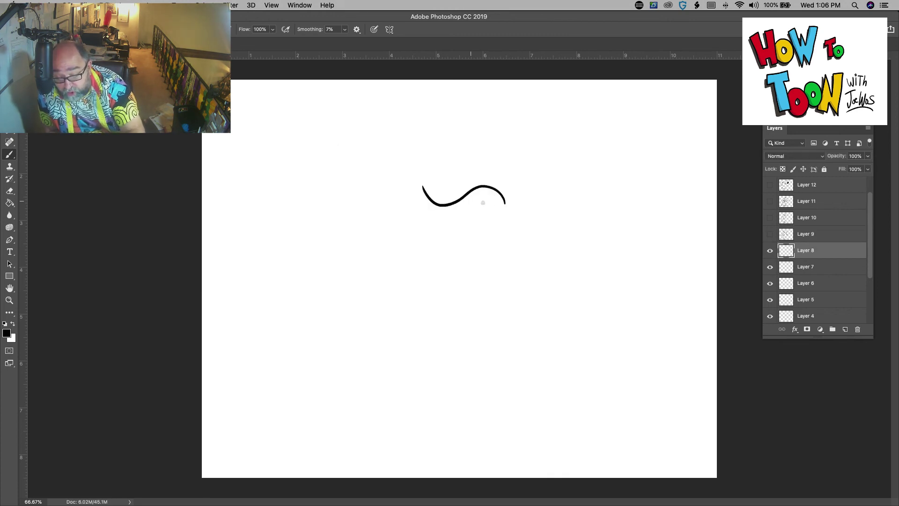
mouse_move(504, 202)
mouse_down()
mouse_move(423, 185)
mouse_move(450, 214)
mouse_up()
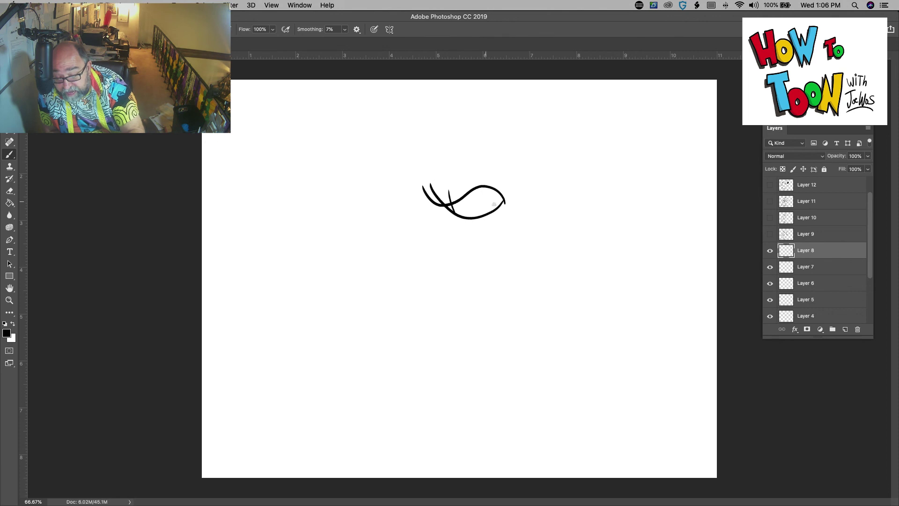
mouse_move(505, 200)
mouse_down()
mouse_move(494, 232)
mouse_move(466, 243)
mouse_move(449, 223)
mouse_move(491, 215)
mouse_move(481, 161)
mouse_move(520, 222)
mouse_move(516, 247)
mouse_move(432, 245)
mouse_up()
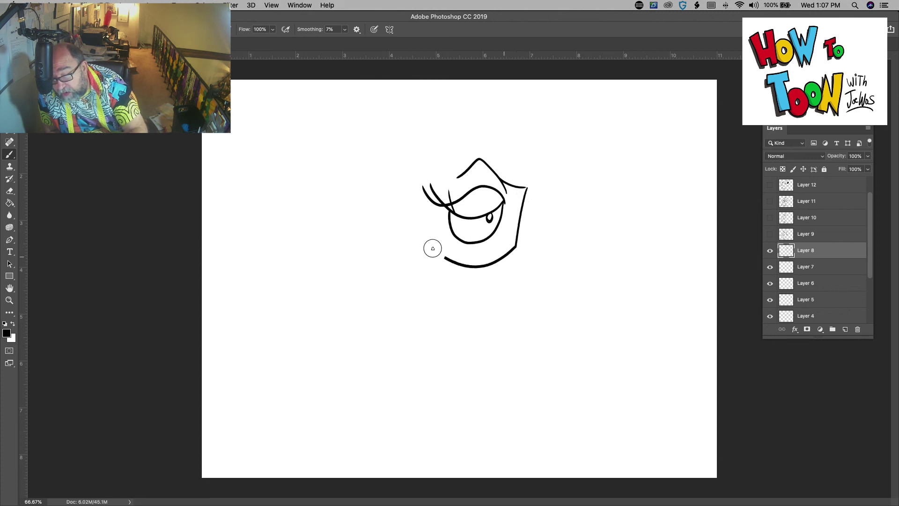
Step: Draw the swan's open pointed beak, S-curved neck and large round body, and add scalloped wings, tail feathers and a beaded necklace
mouse_move(527, 189)
mouse_down()
mouse_move(608, 168)
mouse_move(554, 214)
mouse_move(527, 223)
mouse_move(556, 241)
mouse_move(516, 246)
mouse_up()
mouse_move(457, 173)
mouse_down()
mouse_move(398, 197)
mouse_move(449, 288)
mouse_move(549, 345)
mouse_move(457, 463)
mouse_move(314, 360)
mouse_up()
mouse_move(449, 288)
mouse_down()
mouse_move(476, 329)
mouse_move(323, 283)
mouse_move(411, 358)
mouse_move(495, 366)
mouse_up()
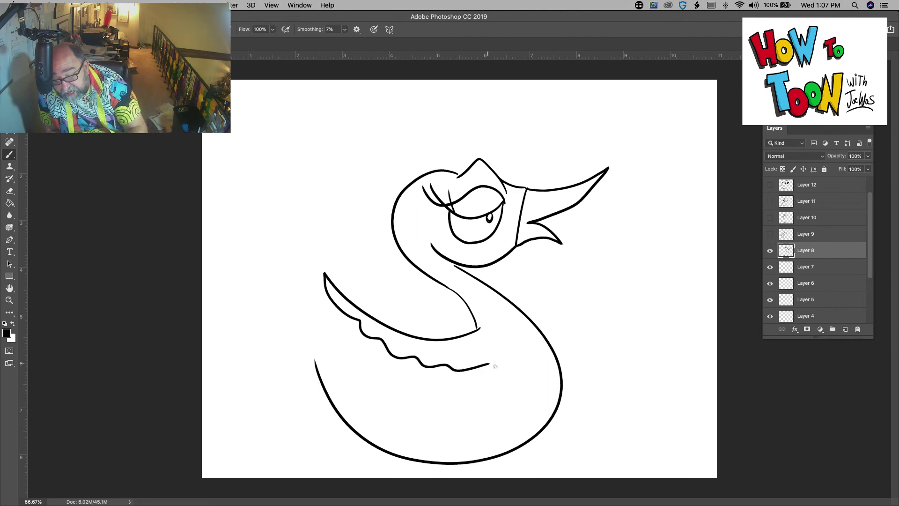
mouse_move(314, 363)
mouse_down()
mouse_move(323, 285)
mouse_move(313, 306)
mouse_move(327, 281)
mouse_move(351, 300)
mouse_up()
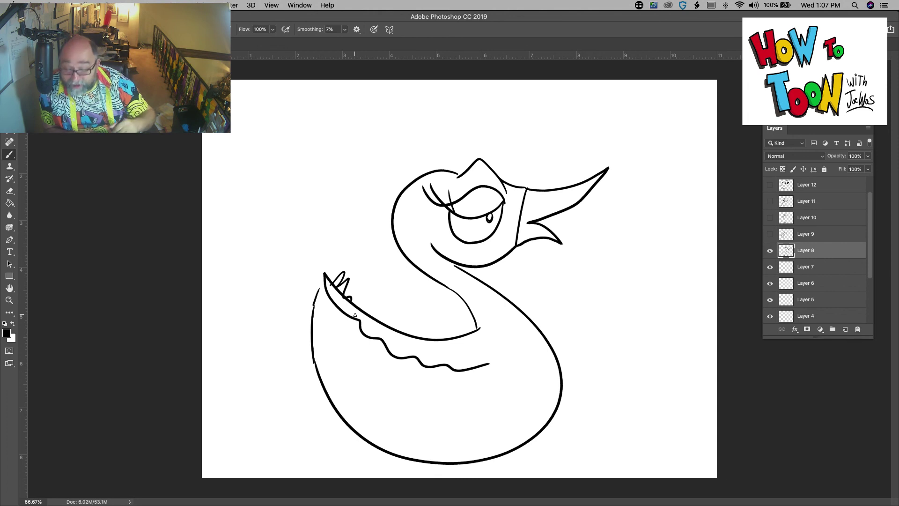
mouse_move(536, 326)
mouse_down()
mouse_move(563, 304)
mouse_move(598, 311)
mouse_move(568, 318)
mouse_move(556, 336)
mouse_move(518, 317)
mouse_move(503, 327)
mouse_move(474, 323)
mouse_up()
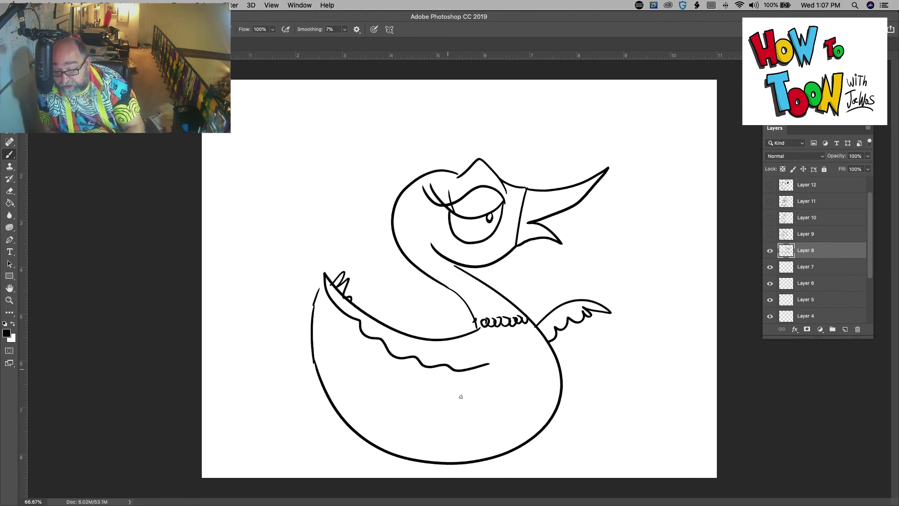
Step: Draw loose water ripples on both sides of the swan's body to suggest it floating
mouse_move(539, 437)
mouse_down()
mouse_move(606, 431)
mouse_move(533, 456)
mouse_up()
drag(249, 465, 239, 464)
mouse_move(350, 433)
mouse_down()
mouse_move(219, 440)
mouse_move(322, 452)
mouse_up()
drag(560, 420, 687, 427)
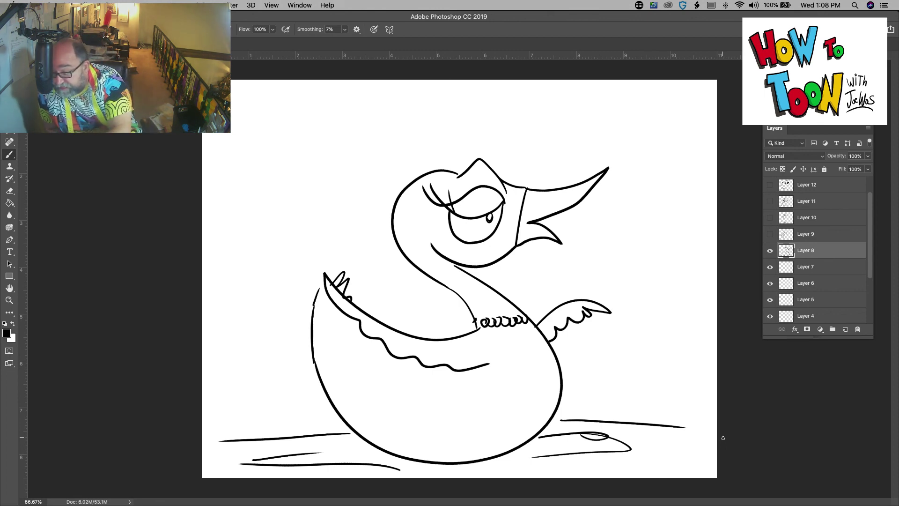
Step: Hide Layer 8, and on Layer 7 draw two overlapping oval eyes with pupils, topped by bushy jagged eyebrows
click(769, 250)
click(795, 267)
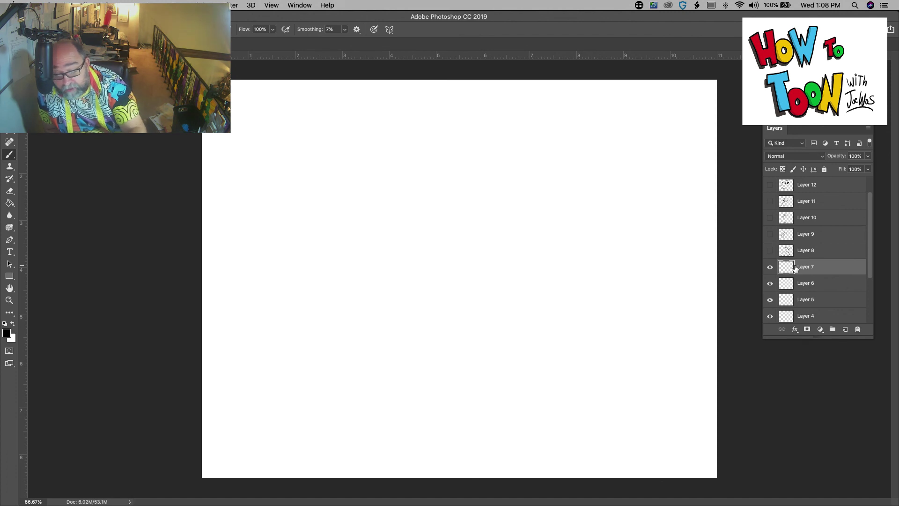
mouse_move(407, 147)
mouse_down()
mouse_move(438, 160)
mouse_move(443, 191)
mouse_move(430, 213)
mouse_move(409, 218)
mouse_move(399, 199)
mouse_move(403, 151)
mouse_move(424, 145)
mouse_move(438, 157)
mouse_move(448, 145)
mouse_move(469, 169)
mouse_move(467, 199)
mouse_move(453, 212)
mouse_move(445, 208)
mouse_move(434, 189)
mouse_up()
mouse_move(439, 143)
mouse_down()
mouse_move(454, 117)
mouse_move(473, 120)
mouse_move(482, 140)
mouse_move(452, 149)
mouse_move(400, 126)
mouse_move(377, 149)
mouse_move(406, 147)
mouse_up()
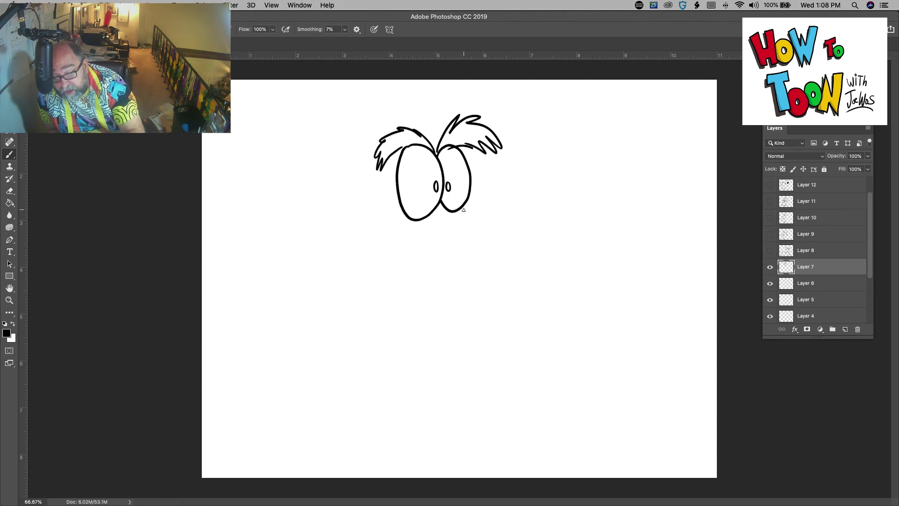
Step: Draw the horse's long snout with a flared nose and nostril, and a row of upper teeth beneath the curved lip
mouse_move(464, 210)
mouse_down()
mouse_move(495, 250)
mouse_move(540, 233)
mouse_move(570, 267)
mouse_move(542, 292)
mouse_move(472, 259)
mouse_up()
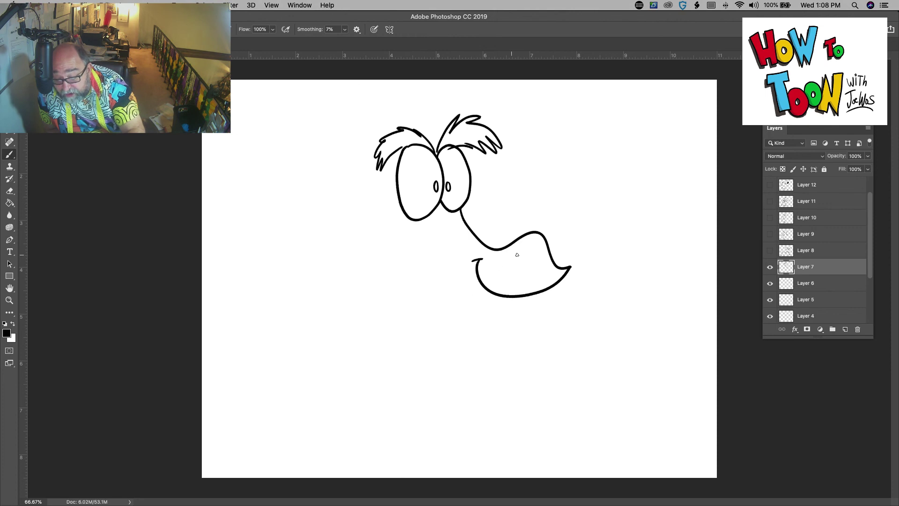
drag(527, 263, 512, 260)
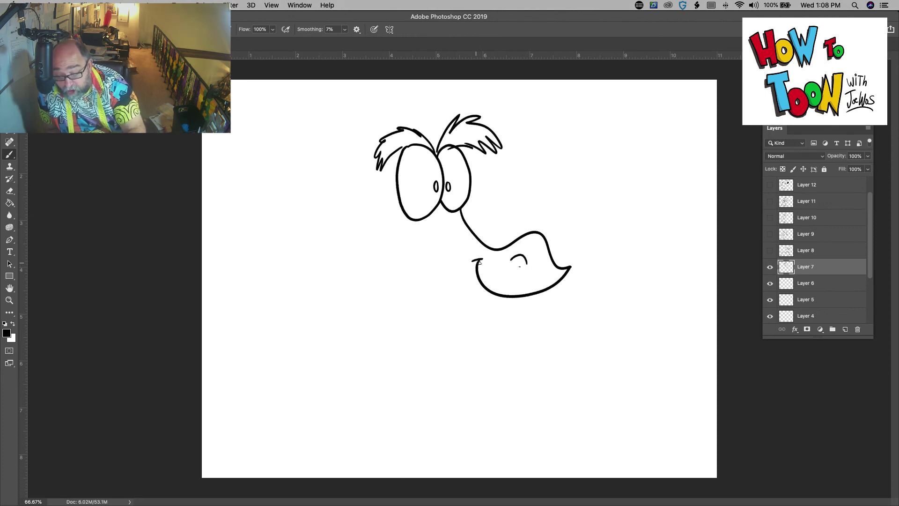
drag(513, 267, 464, 334)
mouse_move(536, 296)
mouse_down()
mouse_move(500, 315)
mouse_move(470, 303)
mouse_move(519, 308)
mouse_move(479, 296)
mouse_up()
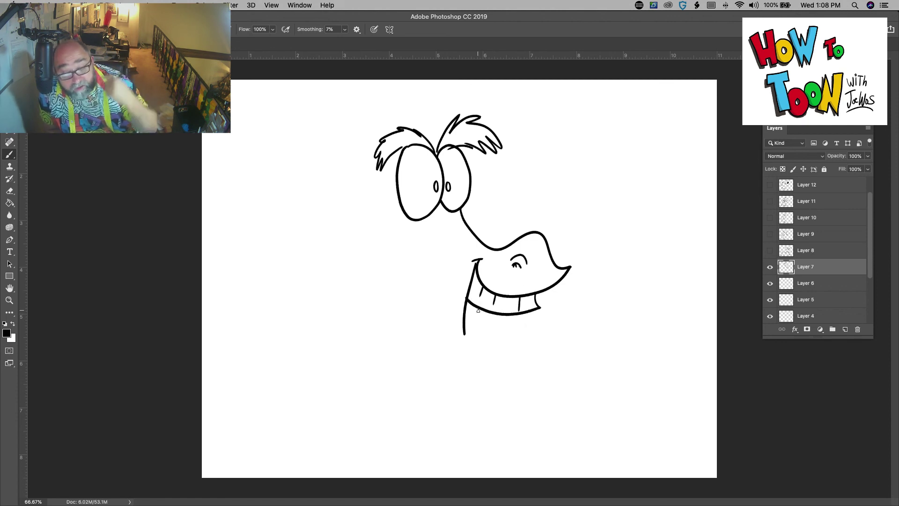
Step: Draw the horse's lower jaw with a tongue and a rounded cheek, and fill the open mouth with black
mouse_move(465, 334)
mouse_down()
mouse_move(501, 346)
mouse_move(453, 363)
mouse_move(443, 299)
mouse_move(475, 320)
mouse_move(481, 312)
mouse_move(478, 337)
mouse_up()
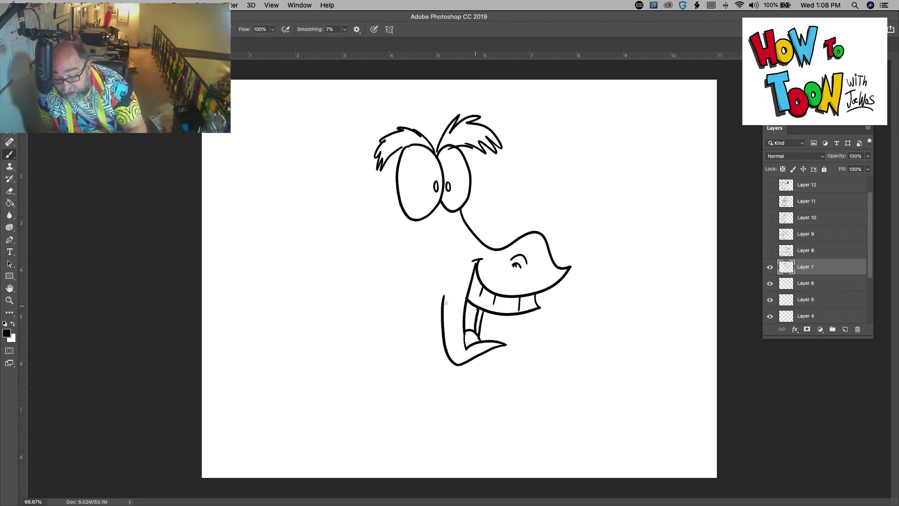
mouse_move(444, 282)
mouse_down()
mouse_move(393, 285)
mouse_move(347, 233)
mouse_up()
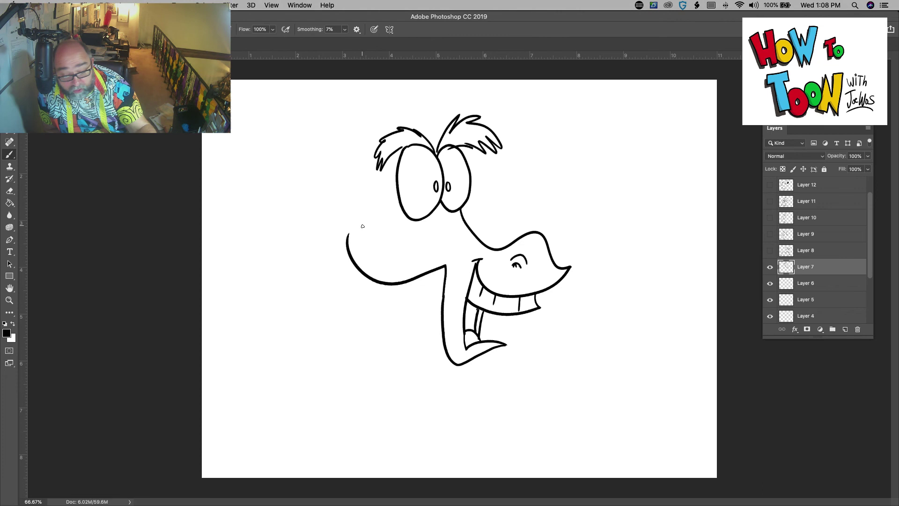
click(9, 203)
click(471, 320)
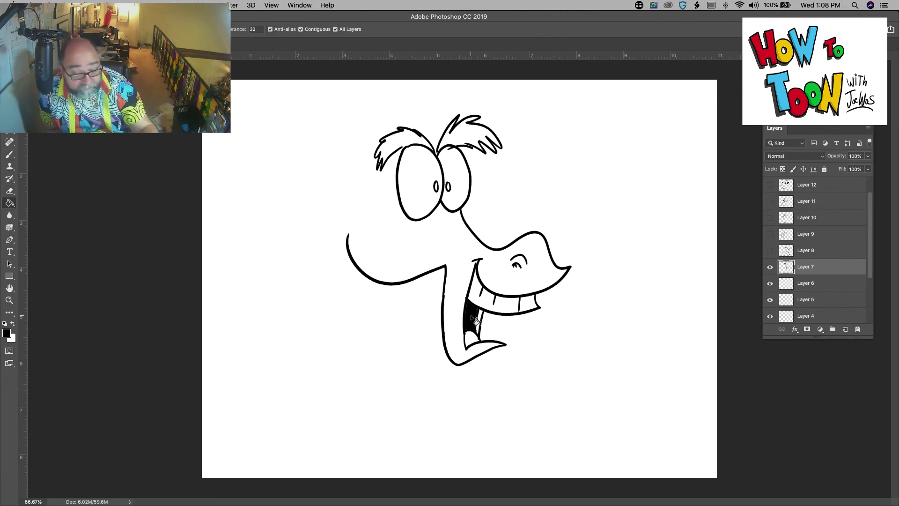
Step: Draw the horse's pointed ear with its inner fold, the swept forelock and a long wavy mane
click(9, 154)
mouse_move(366, 159)
mouse_down()
mouse_move(271, 107)
mouse_move(360, 165)
mouse_move(357, 151)
mouse_move(392, 100)
mouse_move(465, 91)
mouse_move(438, 142)
mouse_move(320, 209)
mouse_up()
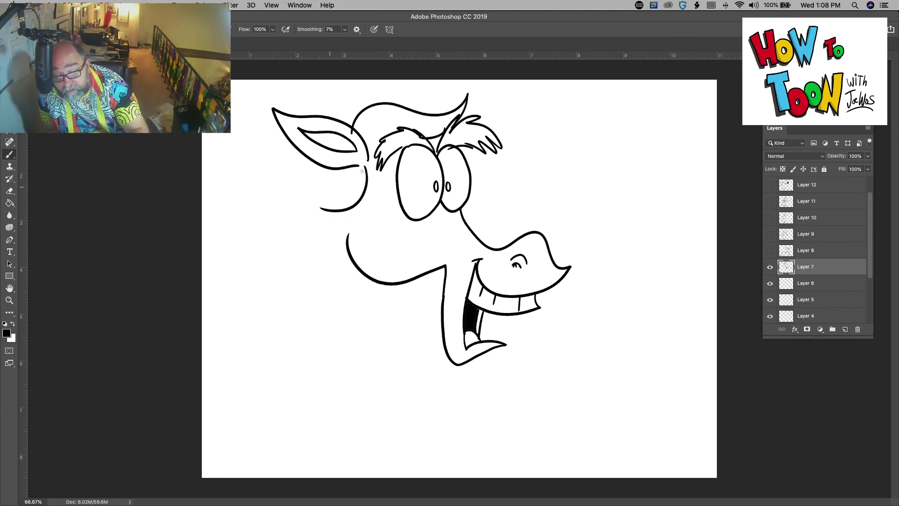
mouse_move(330, 172)
mouse_down()
mouse_move(311, 166)
mouse_move(306, 288)
mouse_up()
mouse_move(330, 217)
mouse_down()
mouse_move(320, 341)
mouse_move(289, 323)
mouse_up()
drag(311, 282, 233, 341)
drag(253, 351, 292, 340)
Step: Draw the front and back lines of the horse's neck and two short lines at the base of its chest
drag(376, 284, 410, 476)
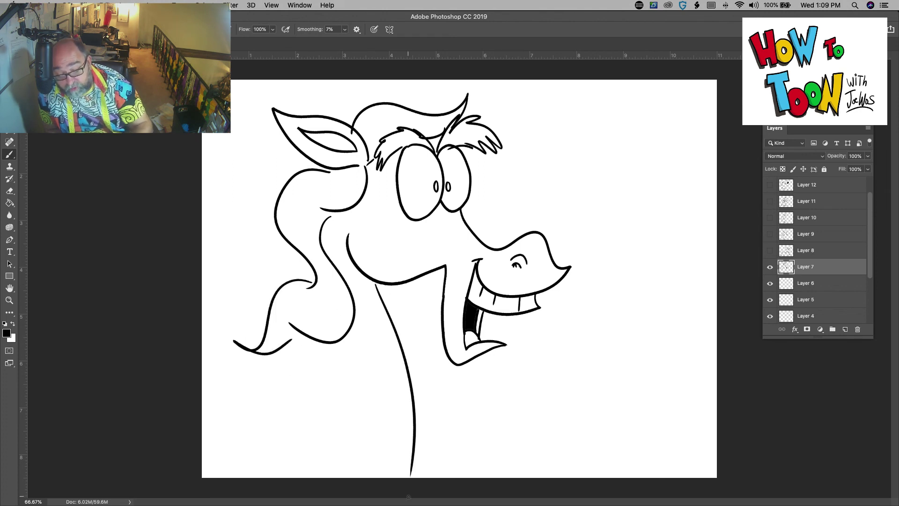
mouse_move(275, 354)
mouse_down()
mouse_move(262, 427)
mouse_move(228, 474)
mouse_up()
drag(392, 449, 392, 477)
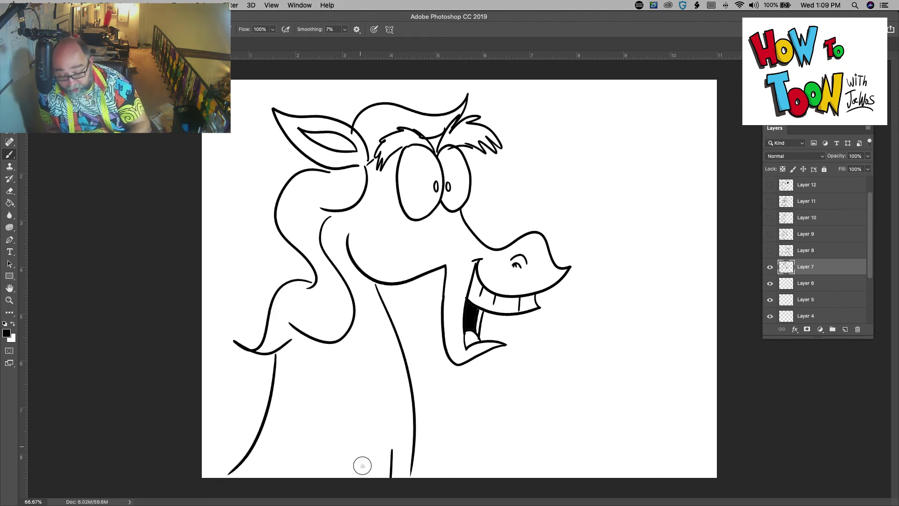
drag(360, 447, 362, 476)
Step: Draw the horse's raised foreleg curving forward, ending in a hoof shaded with vertical strokes
mouse_move(415, 432)
mouse_down()
mouse_move(503, 417)
mouse_move(514, 404)
mouse_move(514, 427)
mouse_move(459, 475)
mouse_up()
mouse_move(514, 403)
mouse_down()
mouse_move(542, 365)
mouse_move(526, 403)
mouse_move(536, 373)
mouse_move(542, 397)
mouse_up()
drag(543, 368, 553, 397)
drag(554, 367, 559, 396)
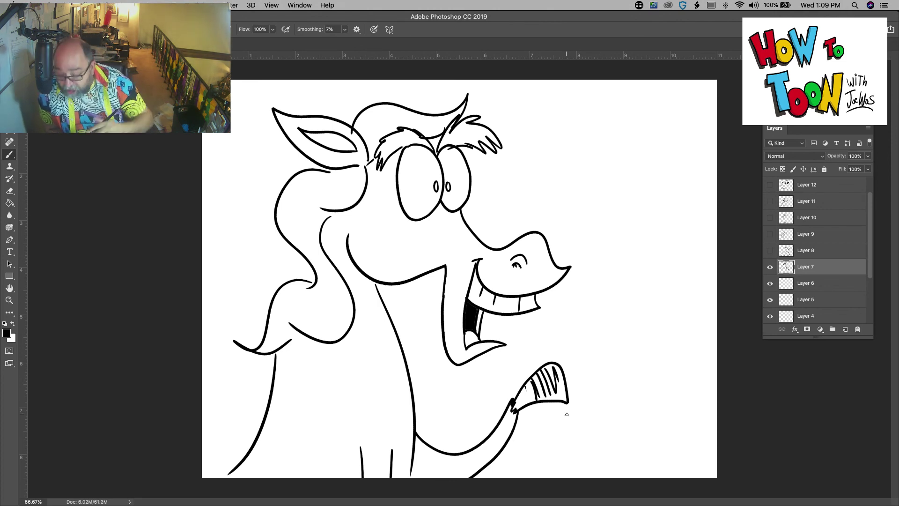
Step: Sign the horse drawing near its lower corner and add the second pointed ear behind the forelock
mouse_move(583, 443)
mouse_down()
mouse_move(616, 432)
mouse_move(591, 469)
mouse_up()
drag(608, 436, 599, 466)
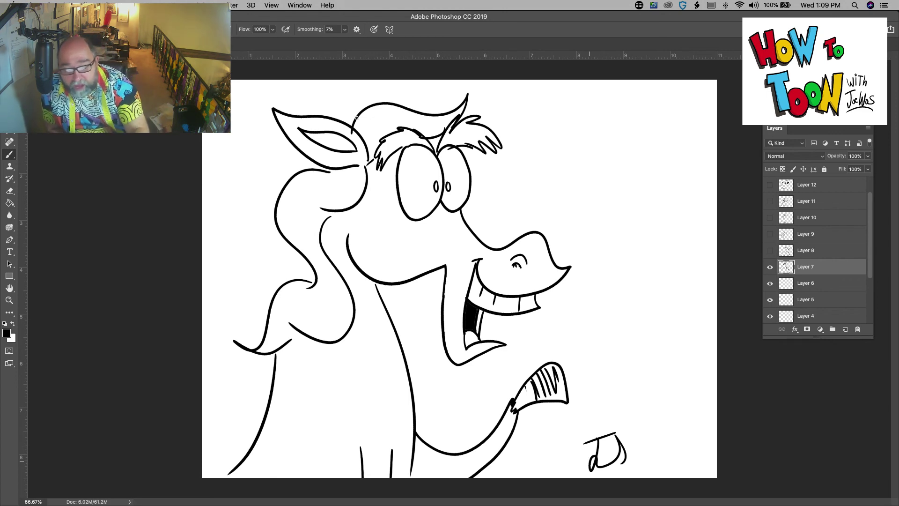
mouse_move(356, 113)
mouse_down()
mouse_move(329, 94)
mouse_move(326, 119)
mouse_up()
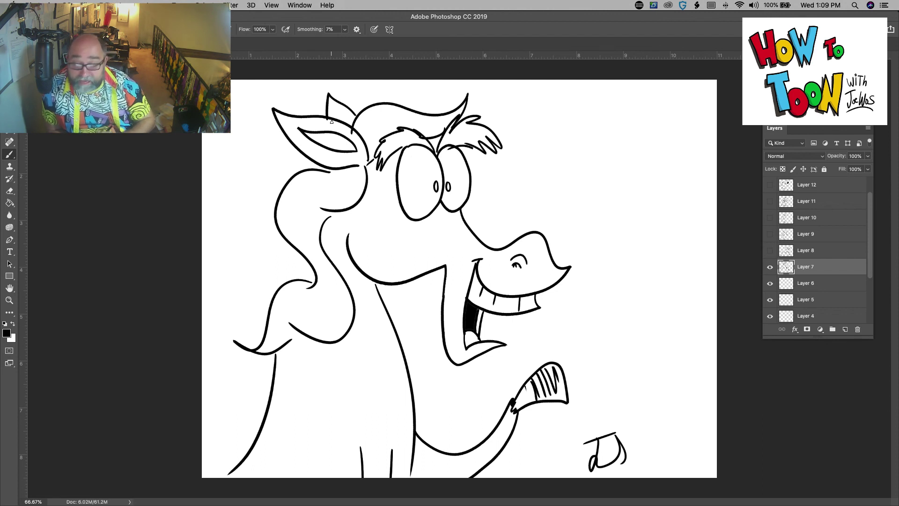
Step: Hide Layer 7, and on Layer 6 draw a chicken's head with oval eyes, open pointed beak, lobed comb, wattles and short brows
click(770, 267)
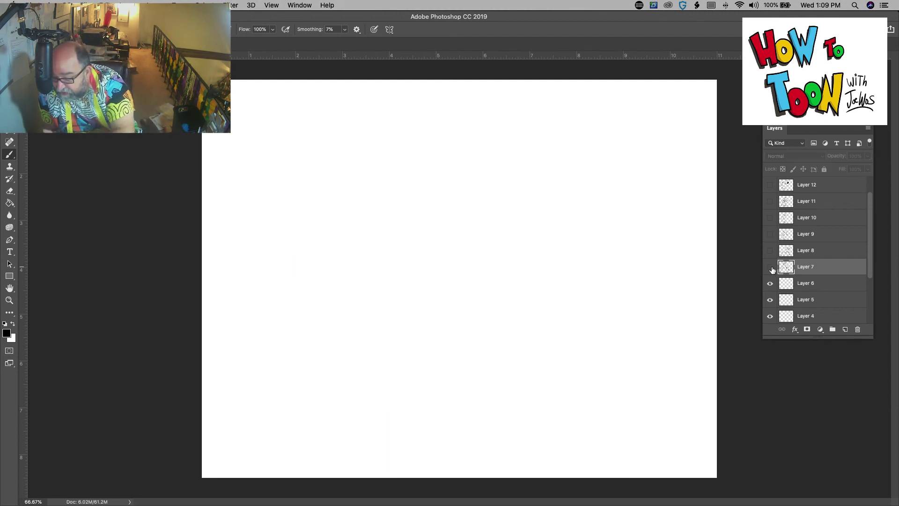
click(795, 281)
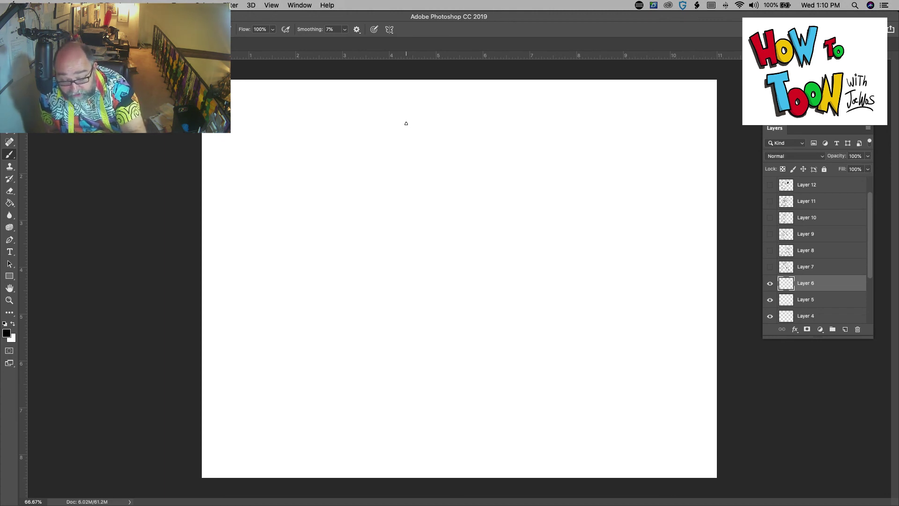
mouse_move(407, 122)
mouse_down()
mouse_move(431, 145)
mouse_move(428, 163)
mouse_move(405, 177)
mouse_move(394, 165)
mouse_move(398, 132)
mouse_move(436, 124)
mouse_move(451, 137)
mouse_move(449, 163)
mouse_move(430, 167)
mouse_move(436, 148)
mouse_move(426, 156)
mouse_move(441, 173)
mouse_move(503, 184)
mouse_move(466, 195)
mouse_move(422, 186)
mouse_move(456, 211)
mouse_move(447, 213)
mouse_move(431, 210)
mouse_move(411, 179)
mouse_move(398, 194)
mouse_move(409, 270)
mouse_move(425, 271)
mouse_move(408, 212)
mouse_move(410, 181)
mouse_up()
mouse_move(400, 107)
mouse_down()
mouse_move(343, 110)
mouse_move(361, 146)
mouse_move(393, 148)
mouse_up()
drag(406, 113, 412, 107)
drag(433, 108, 443, 119)
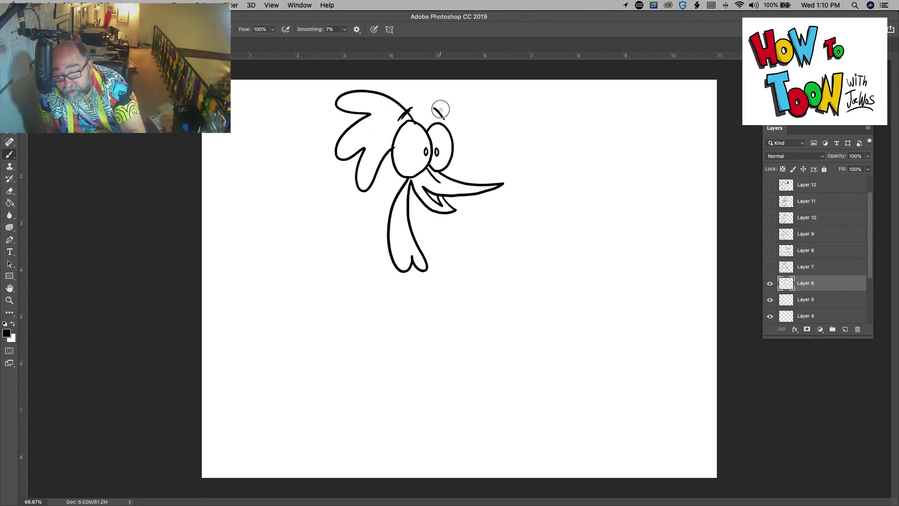
Step: Draw the chicken's thin neck, outstretched scalloped wings, dotted tutu, one standing leg and one leg kicked back
mouse_move(425, 208)
mouse_down()
mouse_move(447, 301)
mouse_move(427, 216)
mouse_up()
mouse_move(450, 304)
mouse_down()
mouse_move(542, 267)
mouse_move(496, 307)
mouse_move(462, 312)
mouse_move(325, 284)
mouse_move(385, 327)
mouse_move(433, 323)
mouse_move(411, 356)
mouse_move(538, 355)
mouse_move(466, 391)
mouse_move(375, 375)
mouse_move(411, 355)
mouse_up()
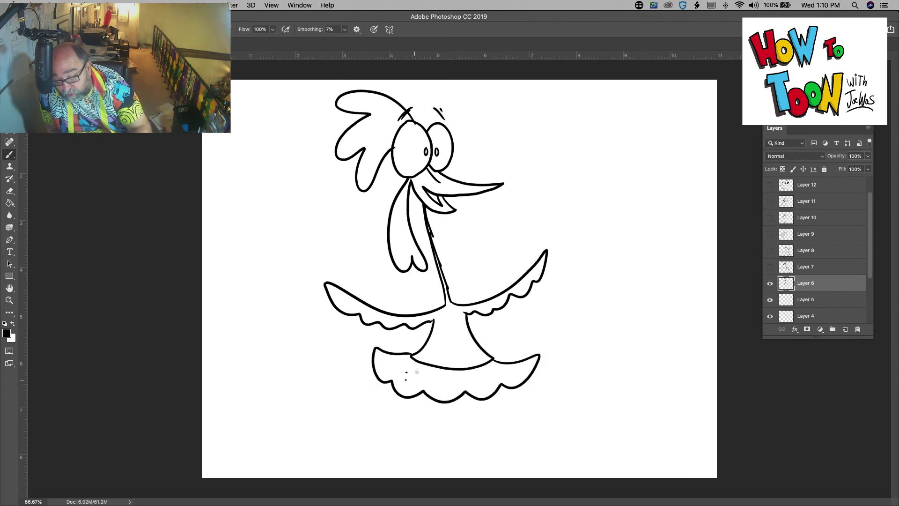
mouse_move(457, 397)
mouse_down()
mouse_move(457, 434)
mouse_move(453, 423)
mouse_up()
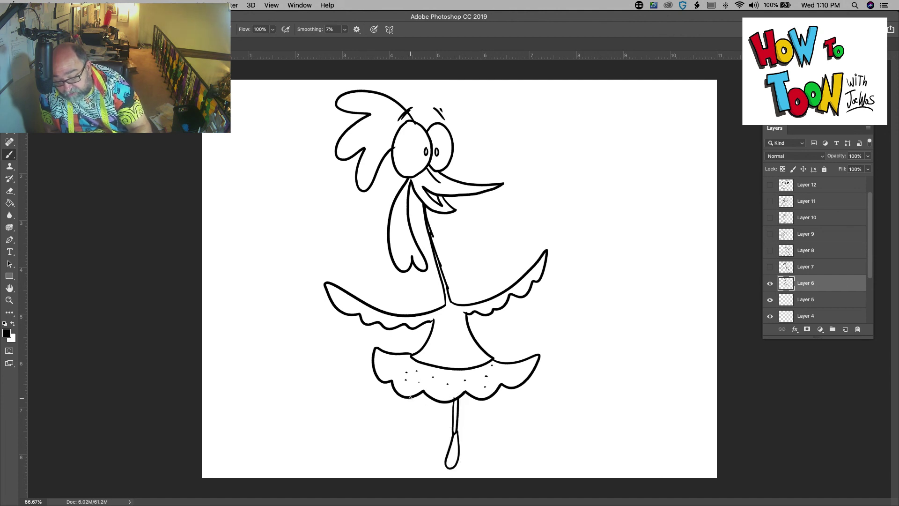
mouse_move(410, 398)
mouse_down()
mouse_move(370, 418)
mouse_move(391, 405)
mouse_move(363, 413)
mouse_move(344, 404)
mouse_move(361, 415)
mouse_up()
Step: Add curved motion lines on both sides of the dancing chicken and sign the drawing
mouse_move(472, 411)
mouse_down()
mouse_move(481, 425)
mouse_move(530, 429)
mouse_up()
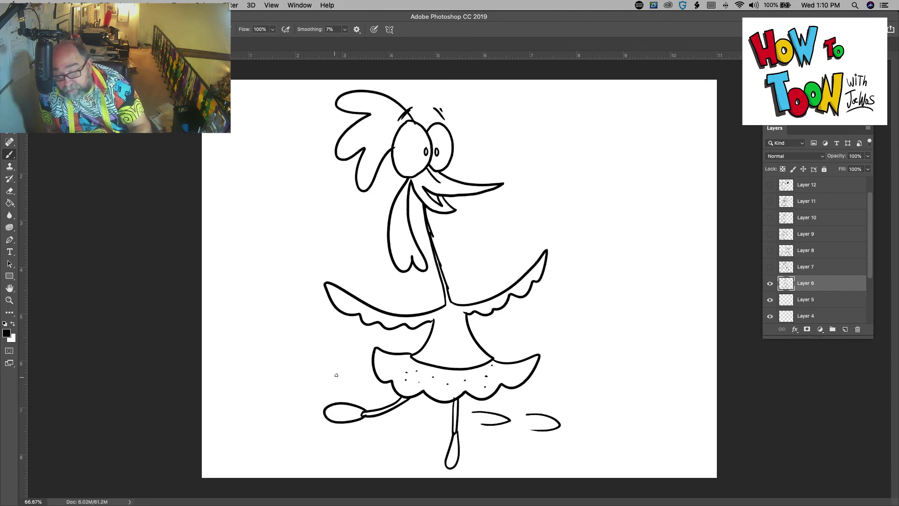
drag(330, 371, 313, 394)
drag(291, 362, 284, 365)
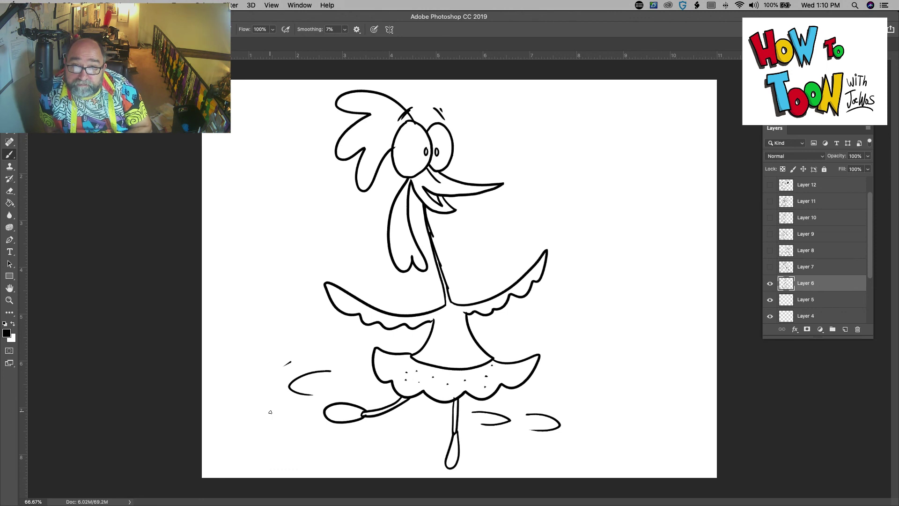
drag(629, 430, 604, 435)
drag(614, 433, 595, 461)
Step: Hide Layer 6, and on Layer 5 draw two overlapping oval eyes with pupils above a large upcurved open beak
click(770, 284)
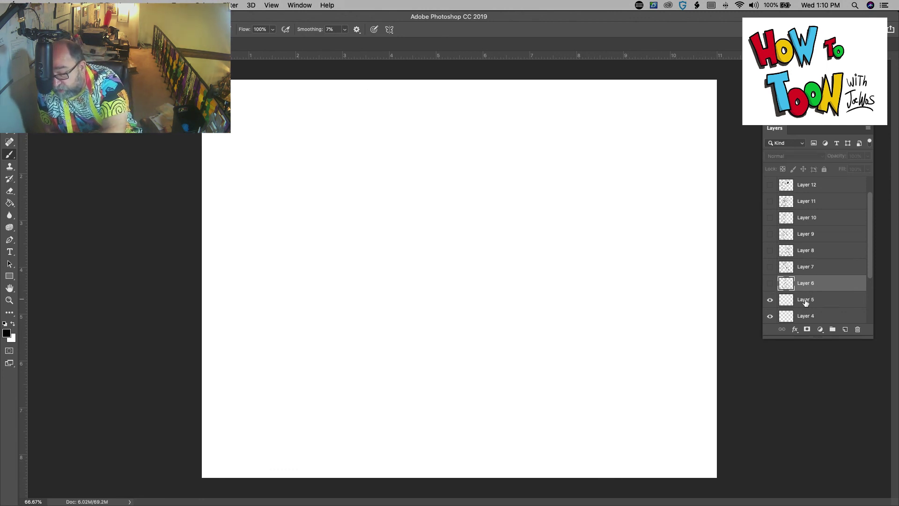
click(805, 302)
drag(870, 257, 871, 291)
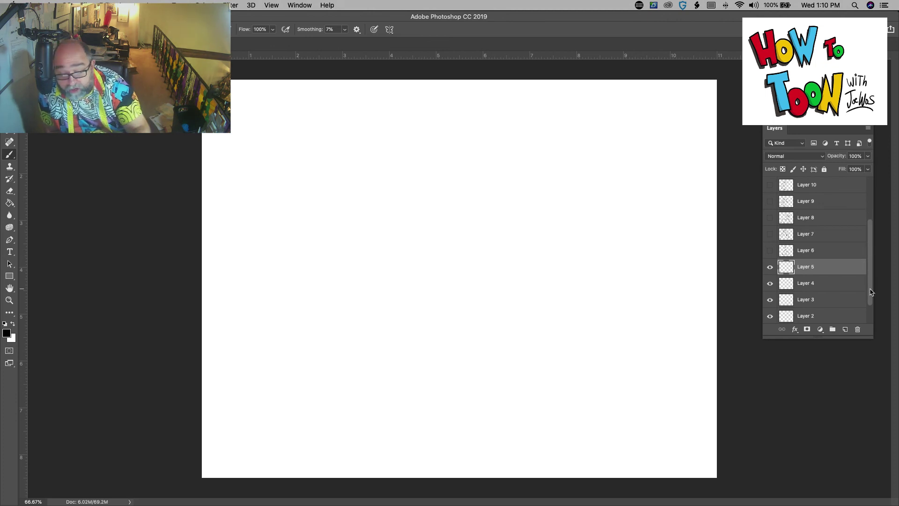
mouse_move(416, 150)
mouse_down()
mouse_move(437, 177)
mouse_move(417, 220)
mouse_move(403, 172)
mouse_move(416, 151)
mouse_move(429, 147)
mouse_move(459, 192)
mouse_move(438, 209)
mouse_move(443, 183)
mouse_move(434, 186)
mouse_move(497, 176)
mouse_move(508, 164)
mouse_move(478, 235)
mouse_move(399, 227)
mouse_move(428, 271)
mouse_move(415, 244)
mouse_move(434, 266)
mouse_move(427, 282)
mouse_move(387, 239)
mouse_up()
drag(402, 230, 411, 247)
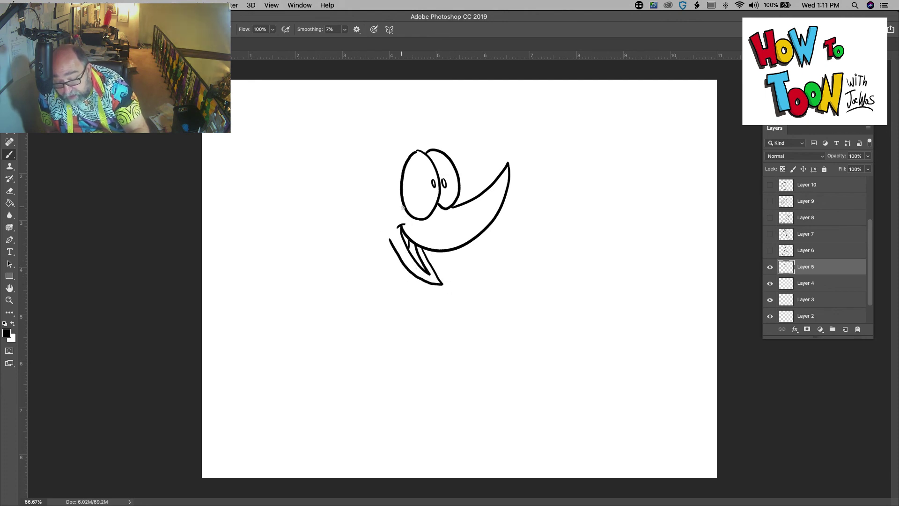
Step: Draw the bird's face line, jagged head feathers, thin neck, rounded body with wing and tail, and slim legs with feet
drag(404, 206, 387, 240)
mouse_move(406, 158)
mouse_down()
mouse_move(365, 185)
mouse_move(352, 220)
mouse_move(356, 230)
mouse_move(388, 240)
mouse_move(370, 281)
mouse_up()
mouse_move(394, 238)
mouse_down()
mouse_move(376, 285)
mouse_move(322, 291)
mouse_move(357, 291)
mouse_move(350, 333)
mouse_move(305, 290)
mouse_move(311, 246)
mouse_move(325, 257)
mouse_move(323, 273)
mouse_move(371, 282)
mouse_up()
mouse_move(334, 337)
mouse_down()
mouse_move(321, 385)
mouse_move(342, 401)
mouse_up()
mouse_move(343, 398)
mouse_down()
mouse_move(357, 381)
mouse_move(329, 368)
mouse_up()
Step: Draw a roof ridge under the bird's feet and the slanted gable boards descending from the peak
mouse_move(339, 337)
mouse_down()
mouse_move(334, 366)
mouse_move(362, 377)
mouse_move(172, 411)
mouse_up()
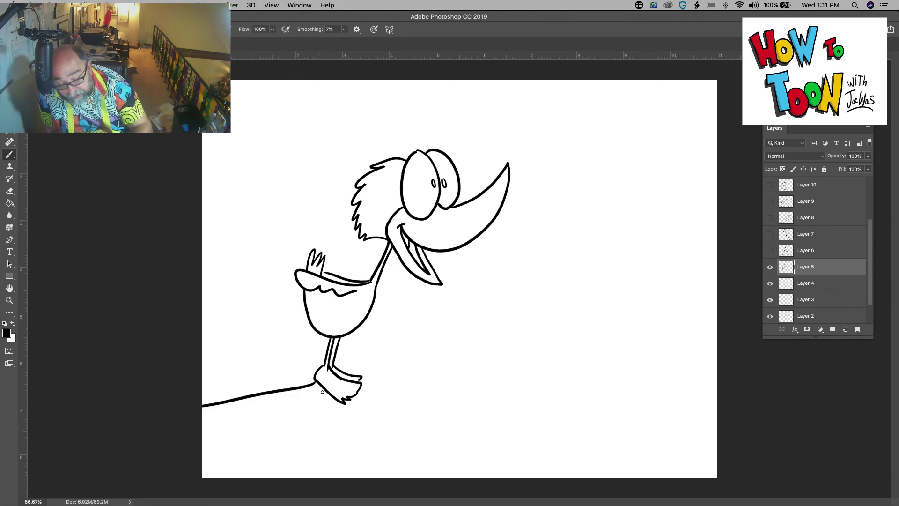
drag(330, 397, 314, 483)
mouse_move(335, 398)
mouse_down()
mouse_move(326, 478)
mouse_move(359, 454)
mouse_move(364, 477)
mouse_up()
drag(347, 398, 379, 476)
Step: Add short raised brow strokes above the bird's eyes and small shading lines on its beak
drag(409, 127, 399, 150)
mouse_move(412, 128)
mouse_down()
mouse_move(405, 145)
mouse_move(440, 145)
mouse_up()
drag(428, 124, 431, 127)
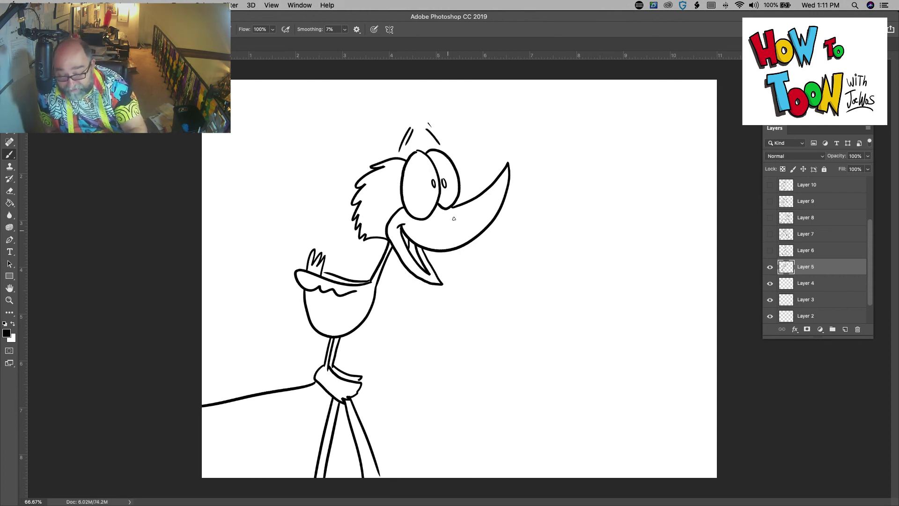
drag(457, 206, 448, 229)
Step: Draw a partial sun in the upper corner of the canvas with short rays radiating from it
mouse_move(721, 137)
mouse_down()
mouse_move(646, 141)
mouse_move(596, 80)
mouse_up()
drag(624, 157, 605, 190)
drag(669, 167, 658, 211)
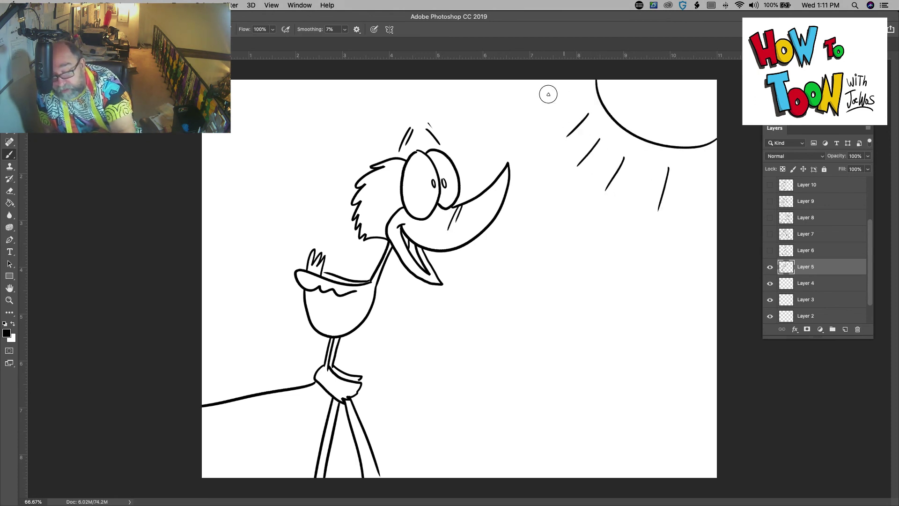
drag(546, 94, 561, 86)
Step: Fill the roof beneath the ridge with four rows of scalloped shingles
drag(330, 395, 206, 413)
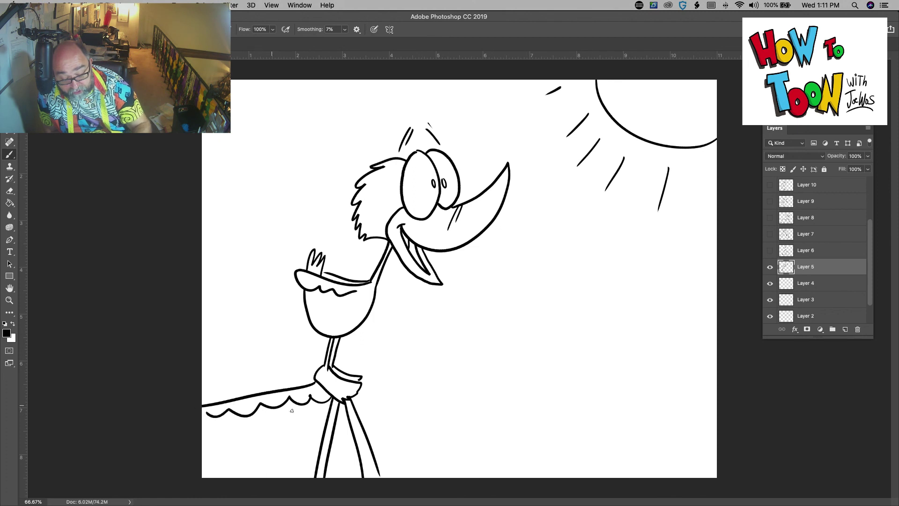
drag(330, 412, 202, 424)
drag(325, 432, 203, 441)
drag(320, 448, 211, 450)
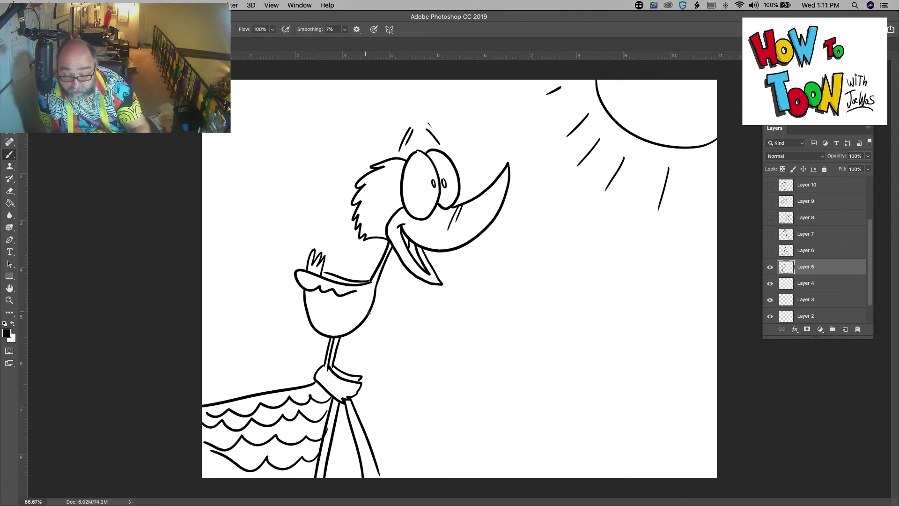
Step: Add short crease lines to the bird's chest and sign the drawing in the lower corner
drag(370, 313, 339, 311)
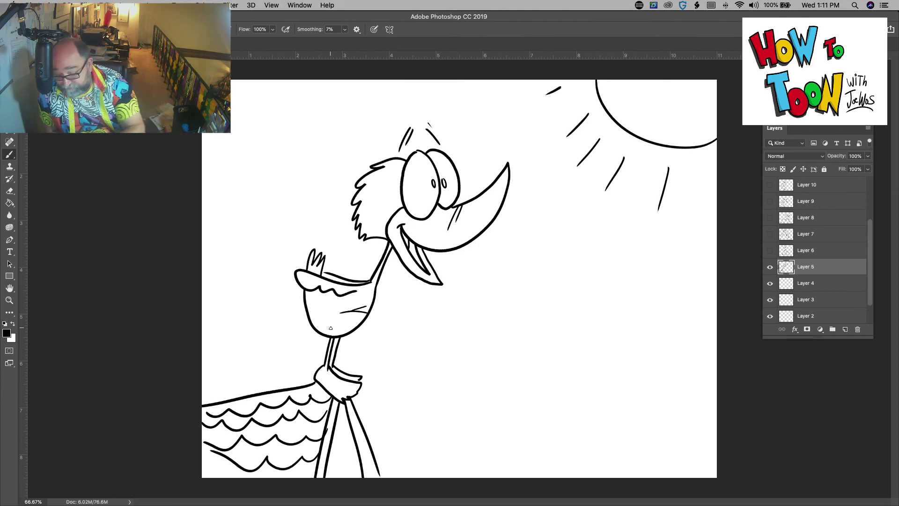
drag(659, 420, 627, 433)
drag(643, 427, 634, 458)
drag(648, 445, 653, 458)
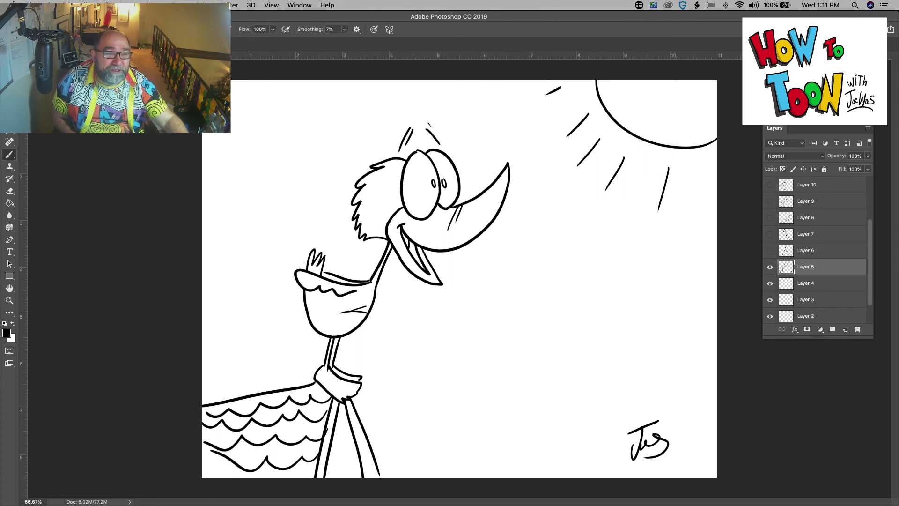
key(F7)
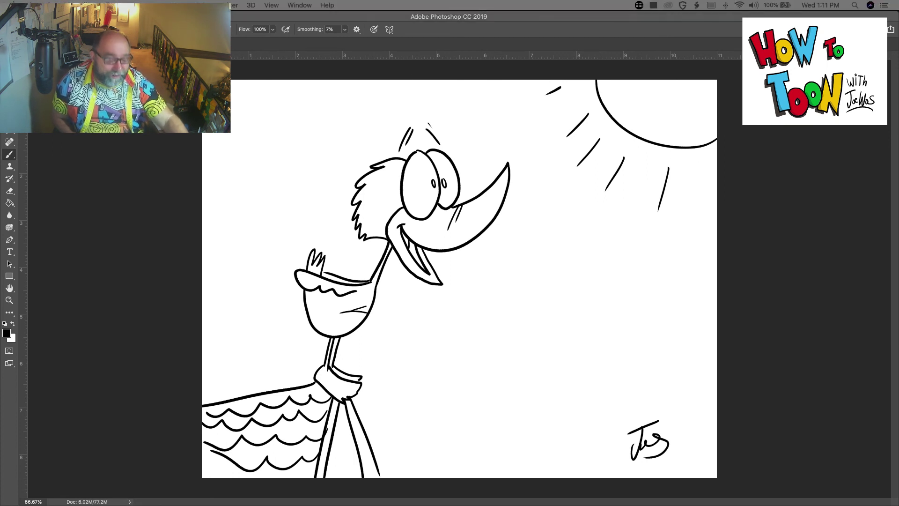